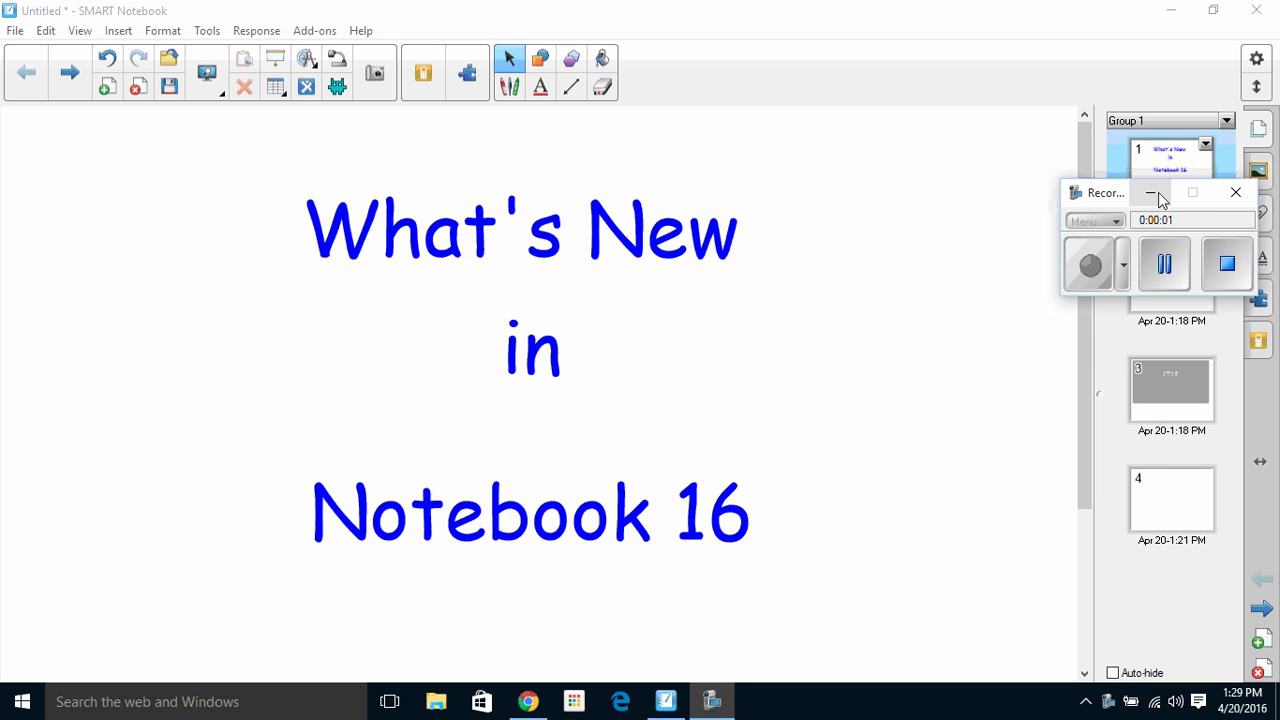
# Open page 2 and sort the number tiles 1 to 8 onto the Even and Odd amplifier stacks.
pyautogui.click(1152, 193)
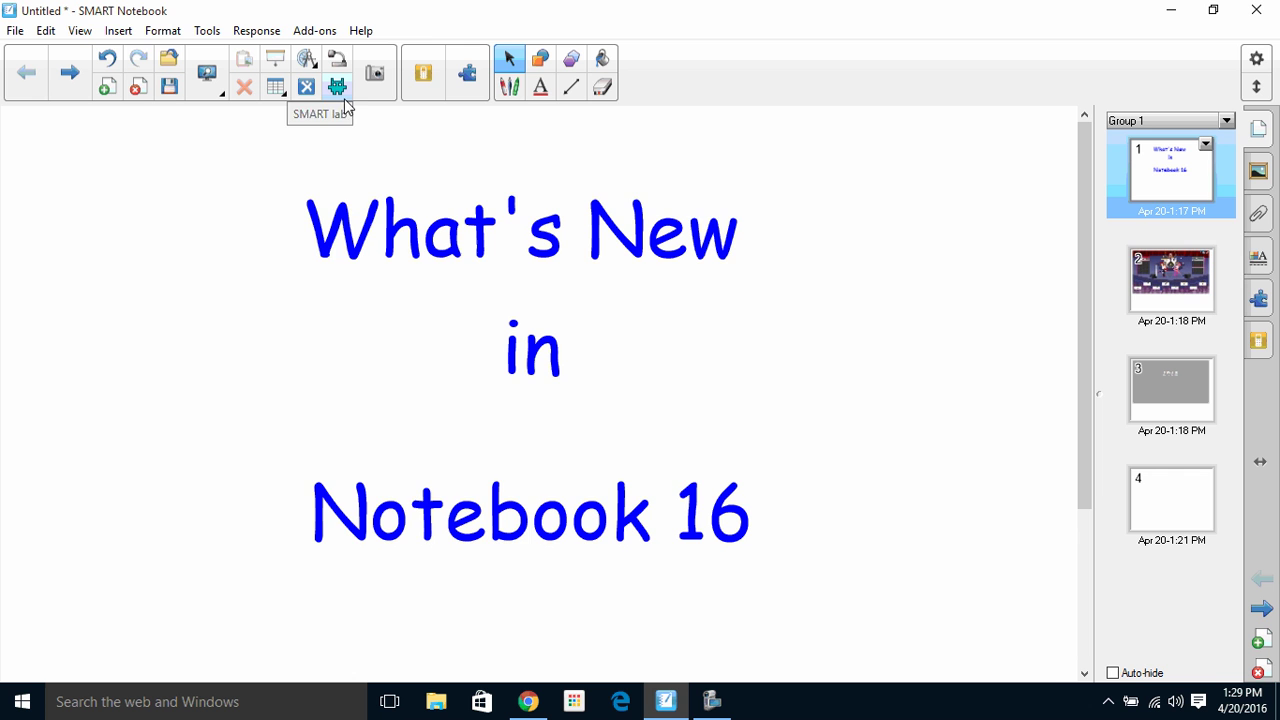
pyautogui.click(1199, 282)
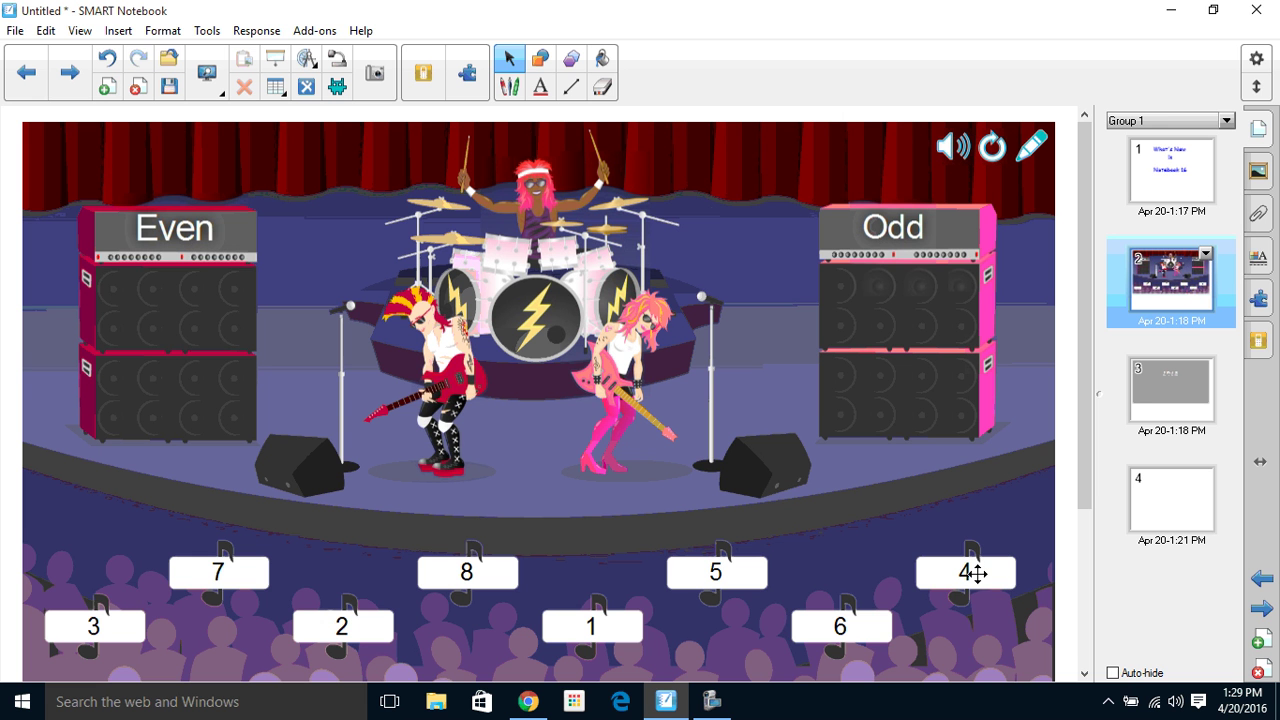
pyautogui.moveTo(975, 572); pyautogui.dragTo(150, 308)
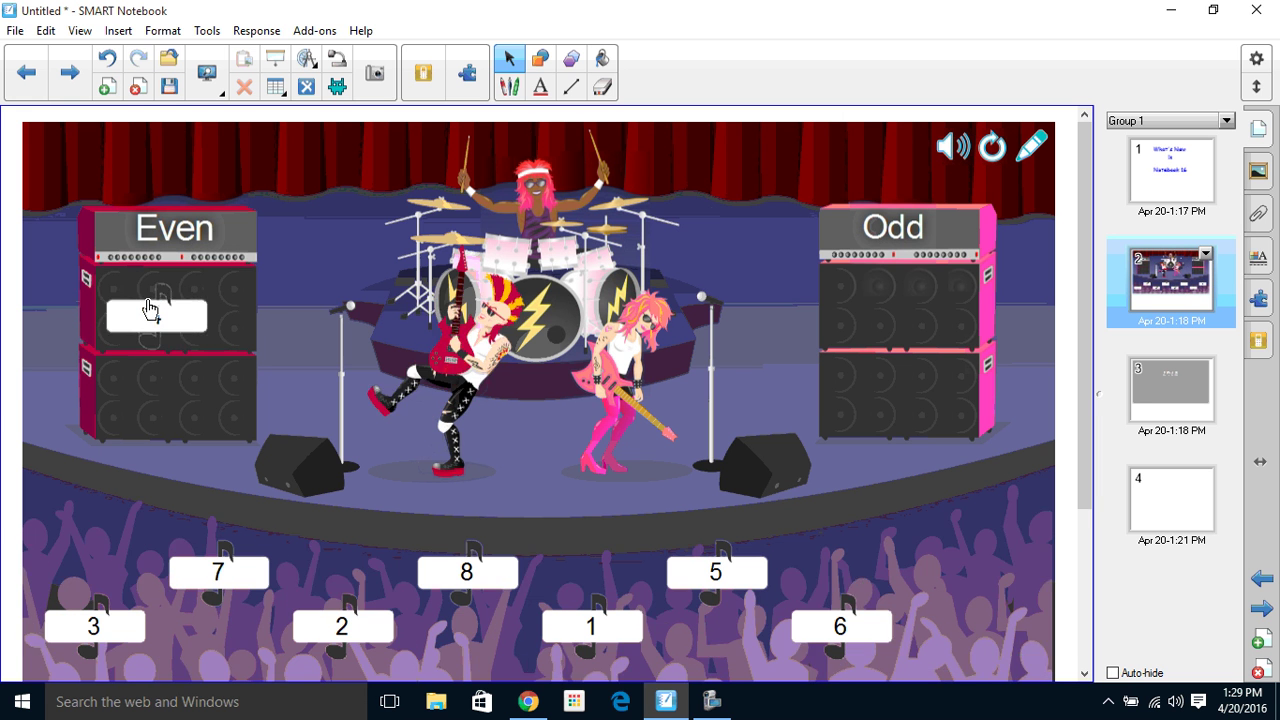
pyautogui.moveTo(474, 571); pyautogui.dragTo(218, 298)
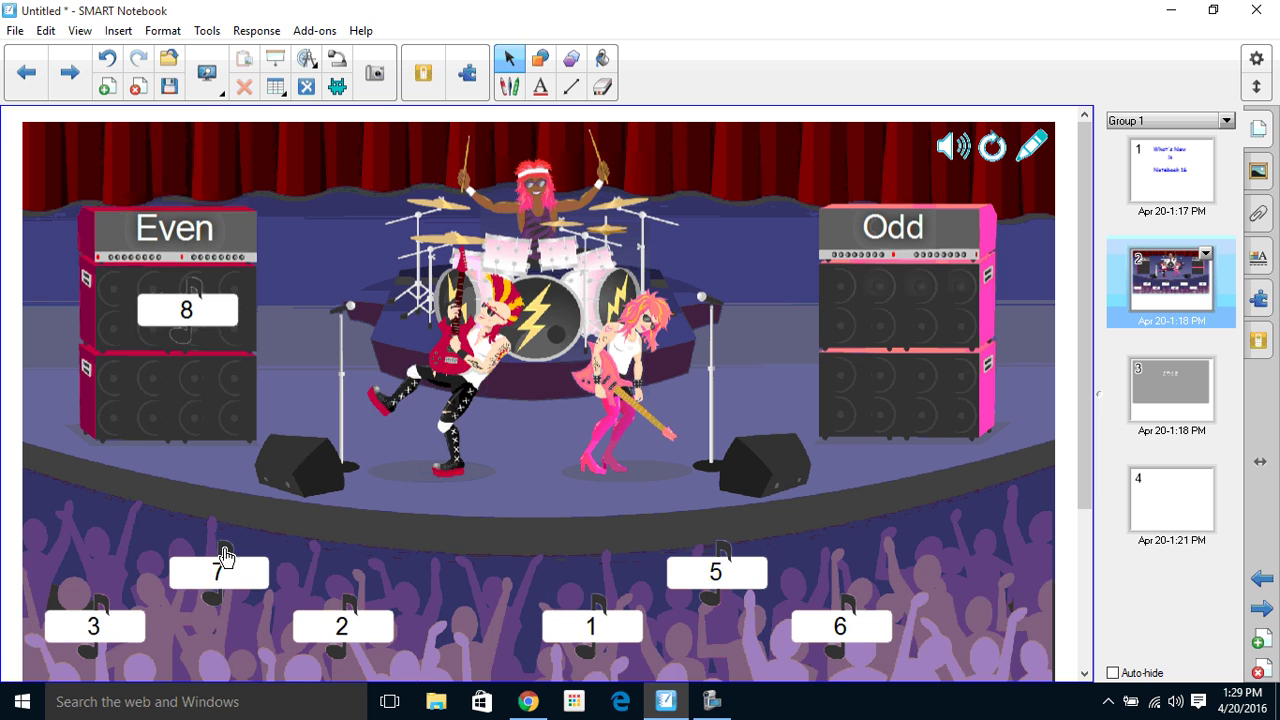
pyautogui.moveTo(218, 572); pyautogui.dragTo(923, 292)
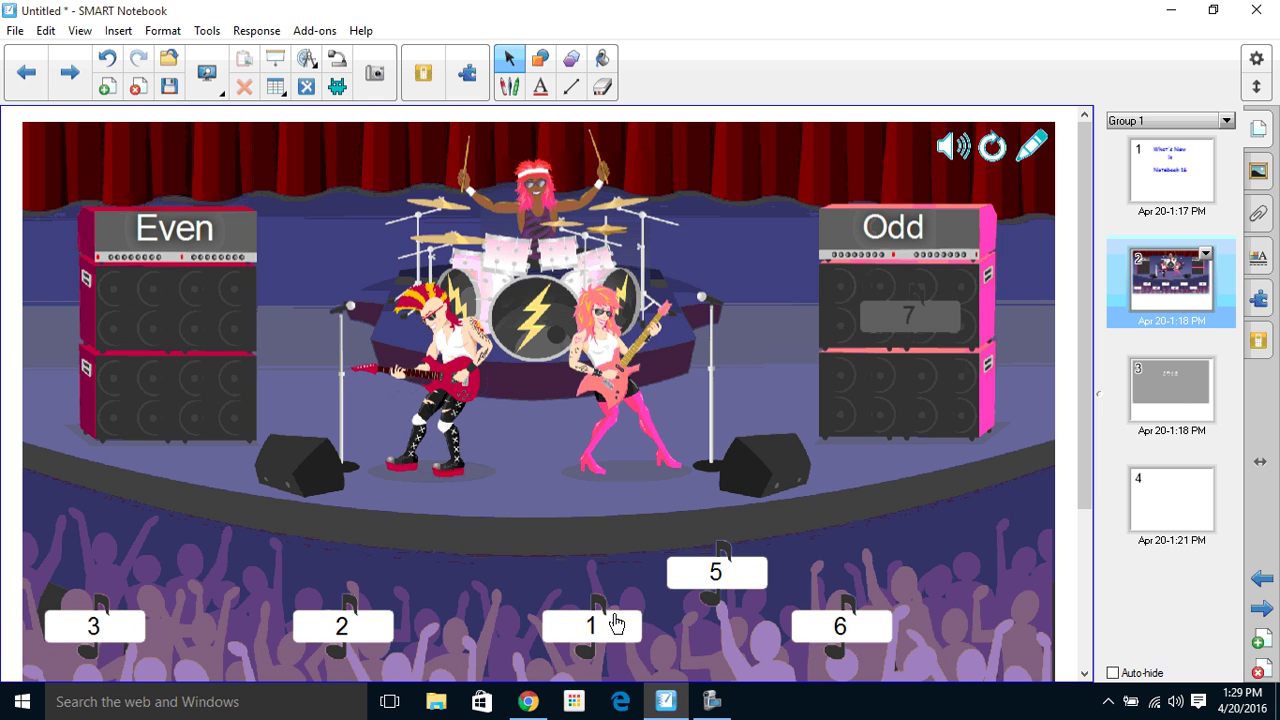
pyautogui.moveTo(611, 625); pyautogui.dragTo(915, 335)
pyautogui.moveTo(720, 580); pyautogui.dragTo(900, 380)
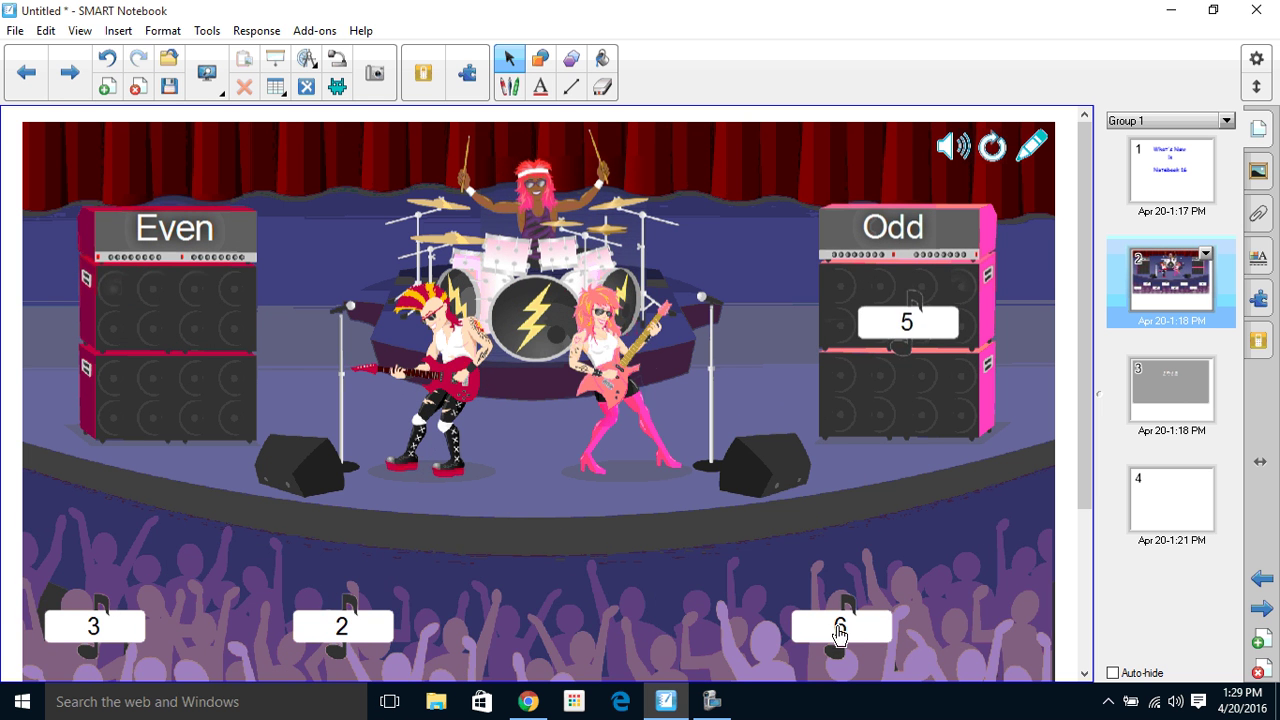
pyautogui.moveTo(822, 627); pyautogui.dragTo(198, 305)
pyautogui.moveTo(340, 625); pyautogui.dragTo(170, 322)
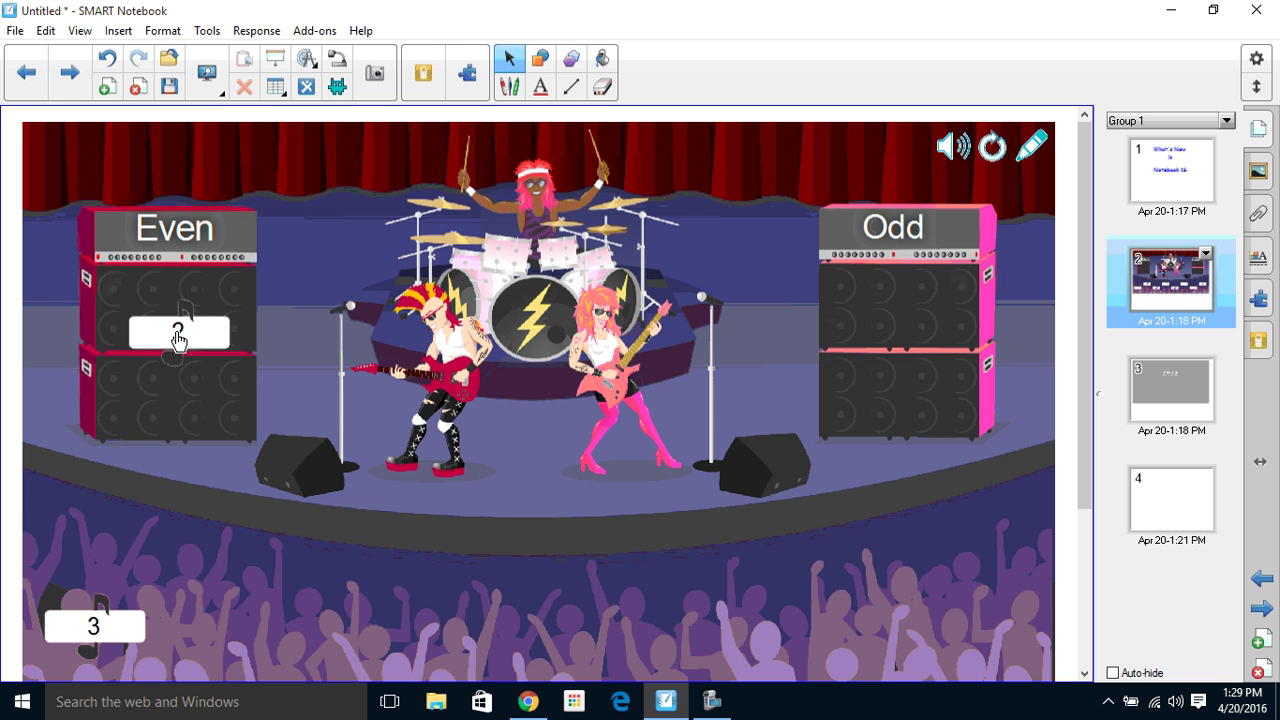
pyautogui.moveTo(98, 627); pyautogui.dragTo(920, 340)
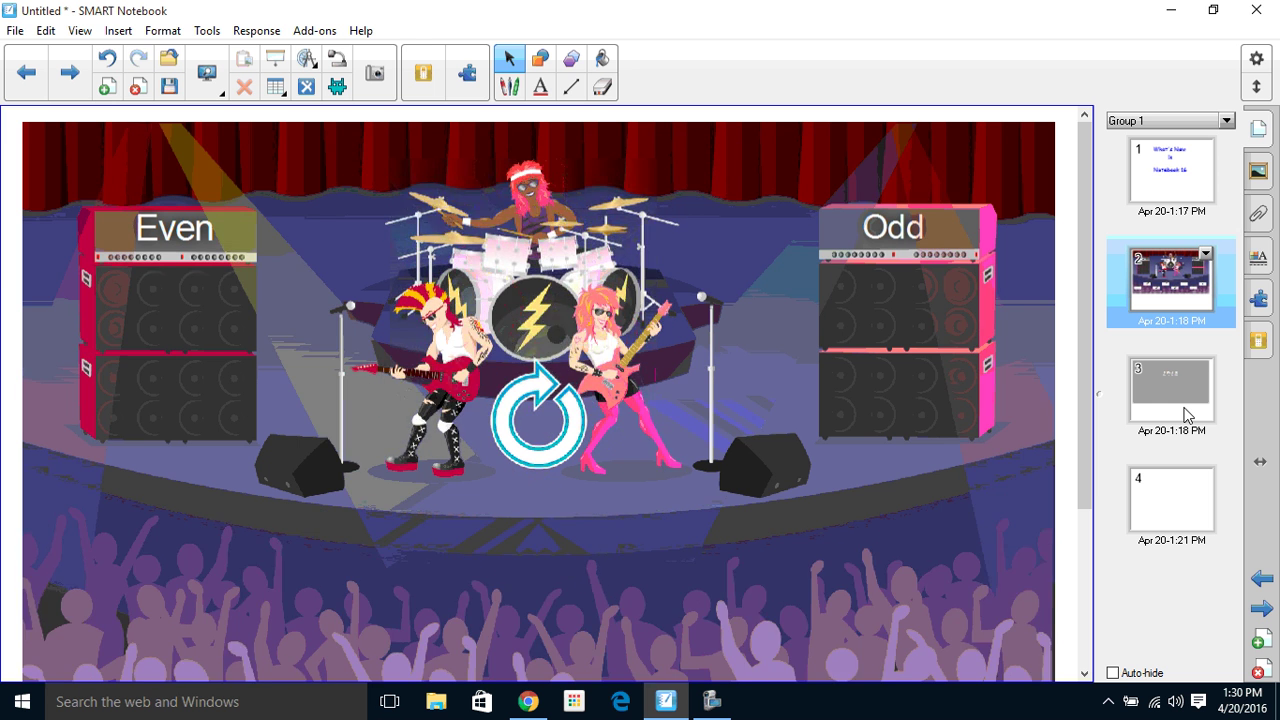
# Open page 3 and change its ranking activity to the Sink or Float template with the Reef theme, saving the change.
pyautogui.click(1186, 415)
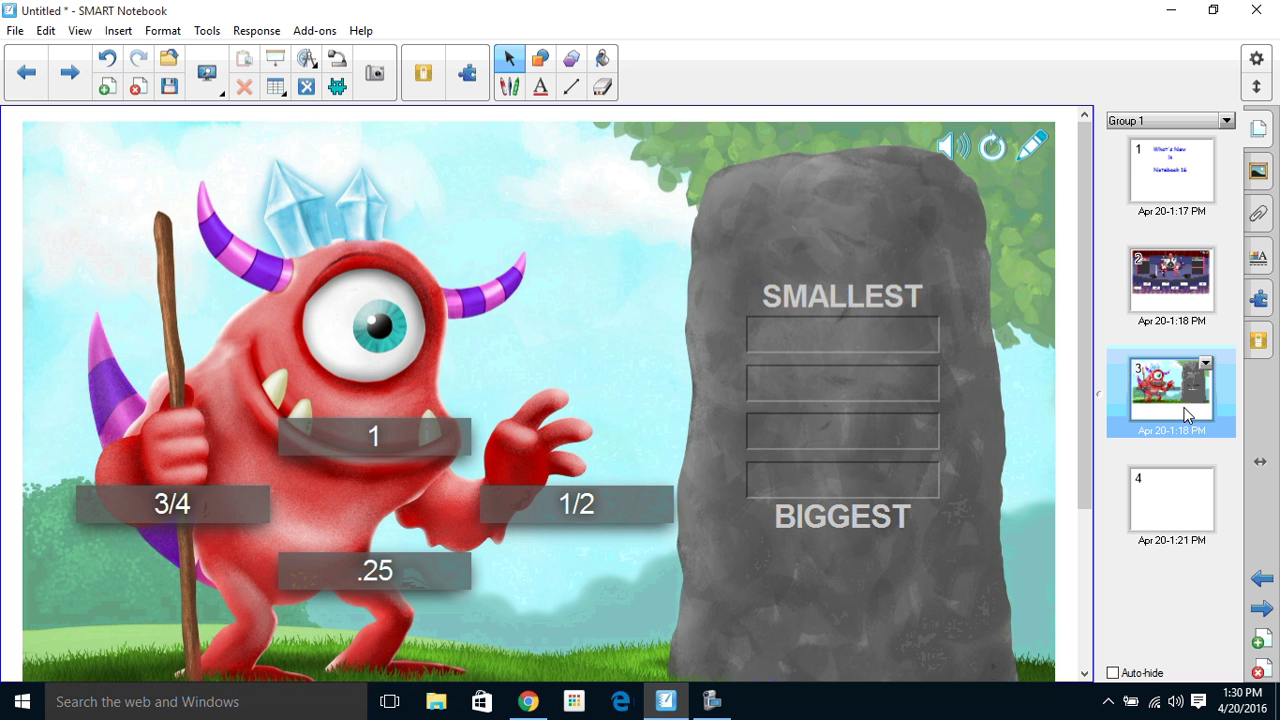
pyautogui.click(1031, 147)
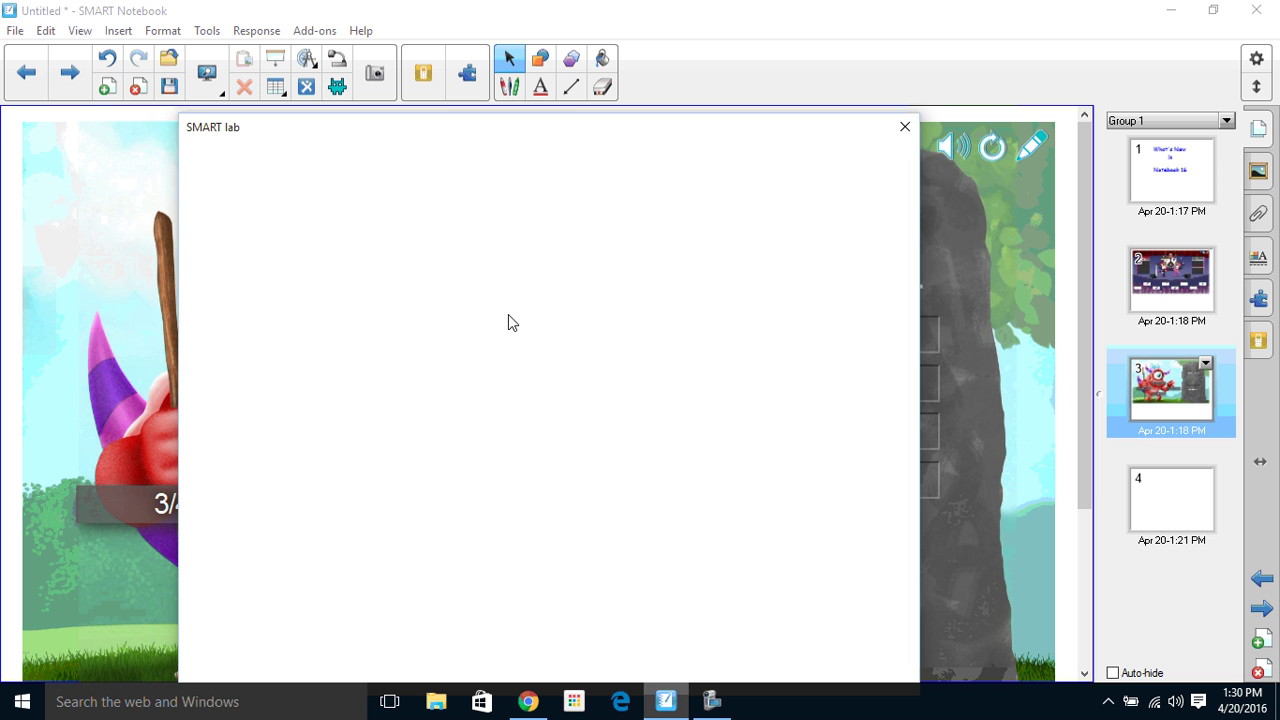
pyautogui.scroll(-3, 483, 452)
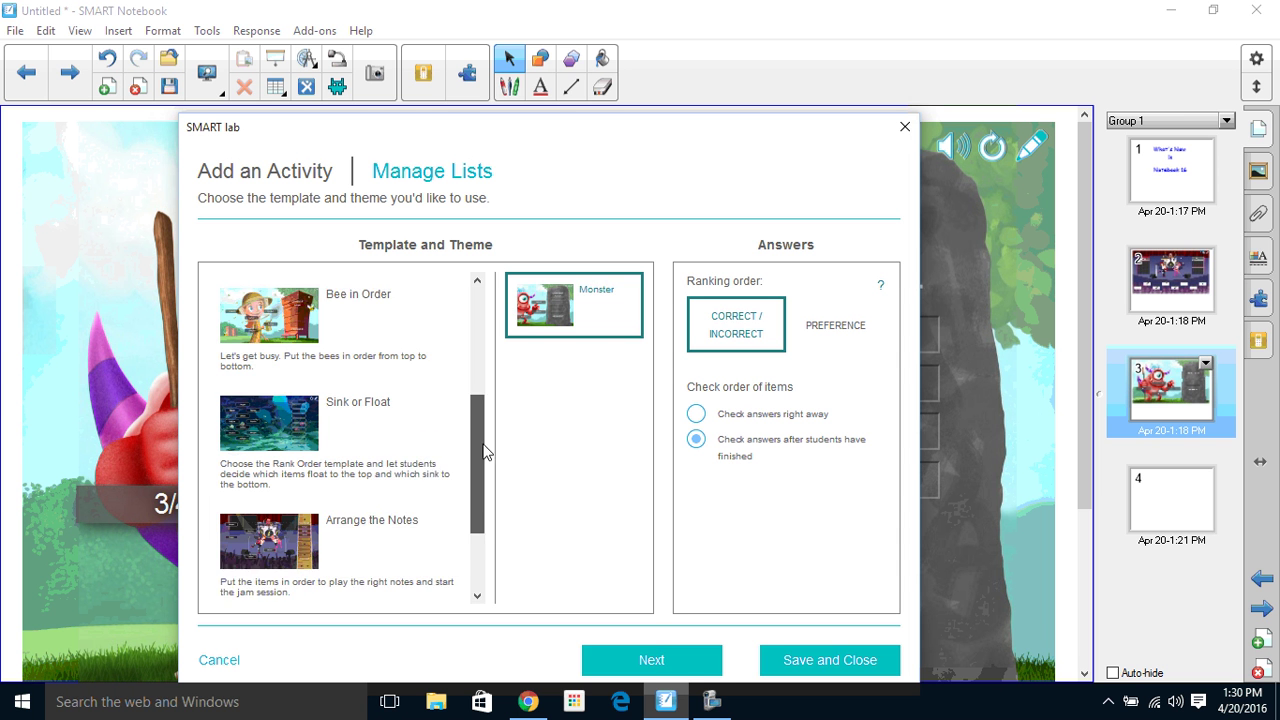
pyautogui.scroll(-1, 483, 452)
pyautogui.click(293, 372)
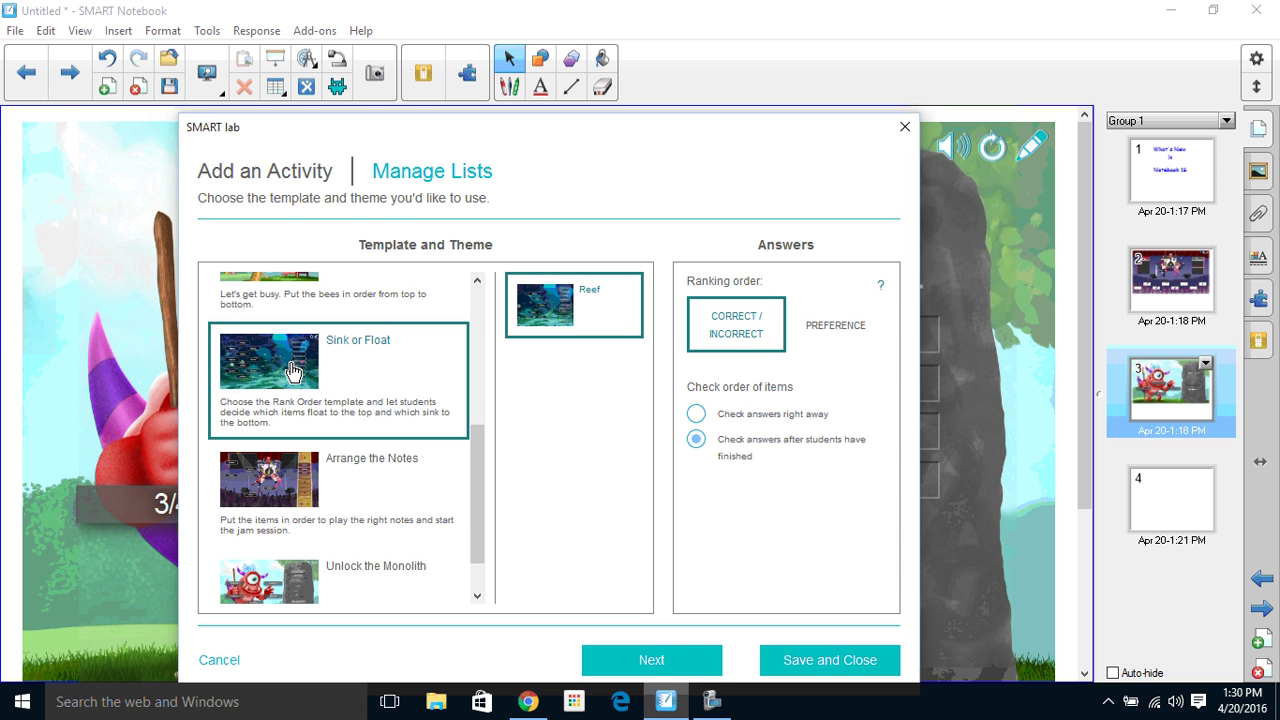
pyautogui.click(828, 662)
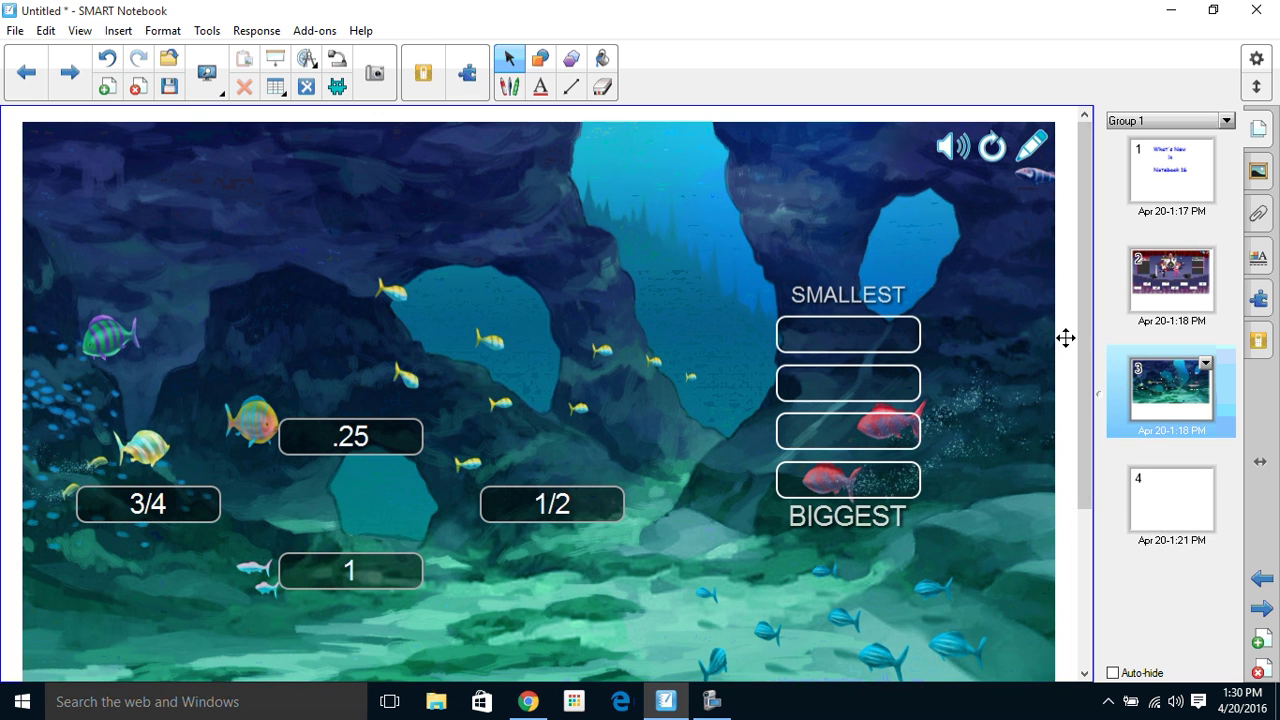
# Go to blank page 4 and search clip art for "summer" with the Image Web Search add-on.
pyautogui.click(1138, 512)
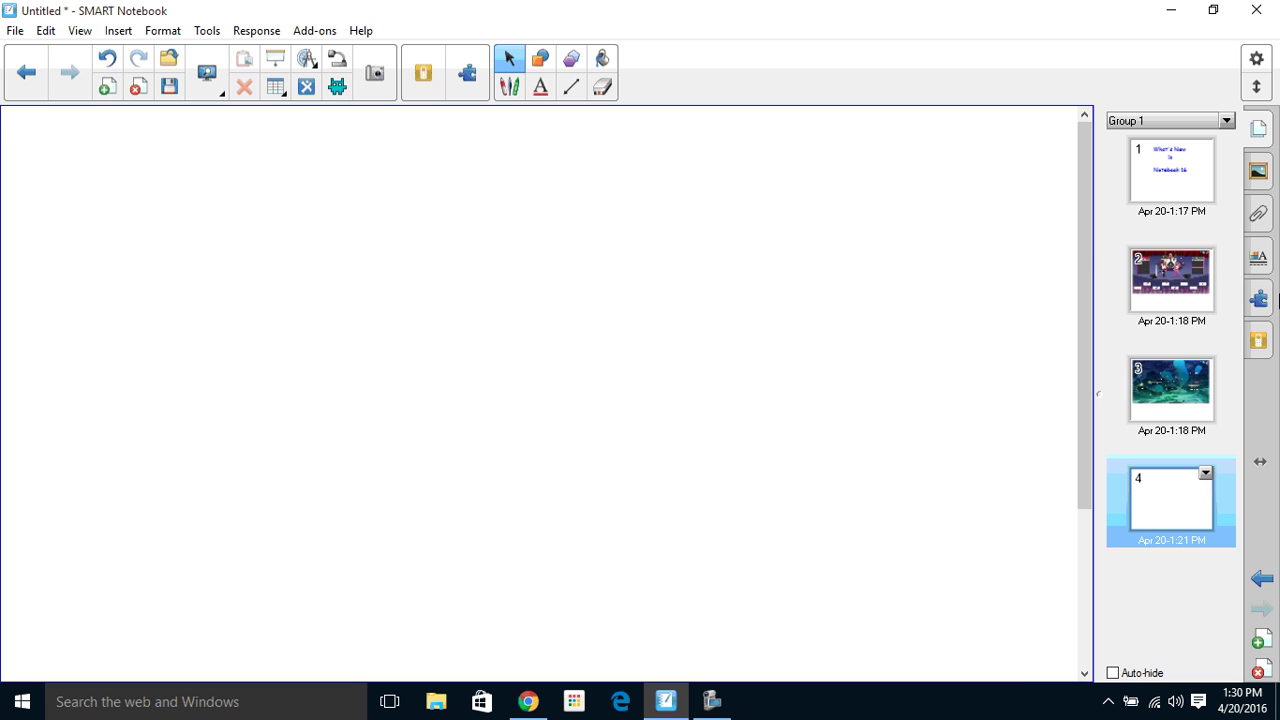
pyautogui.click(1260, 304)
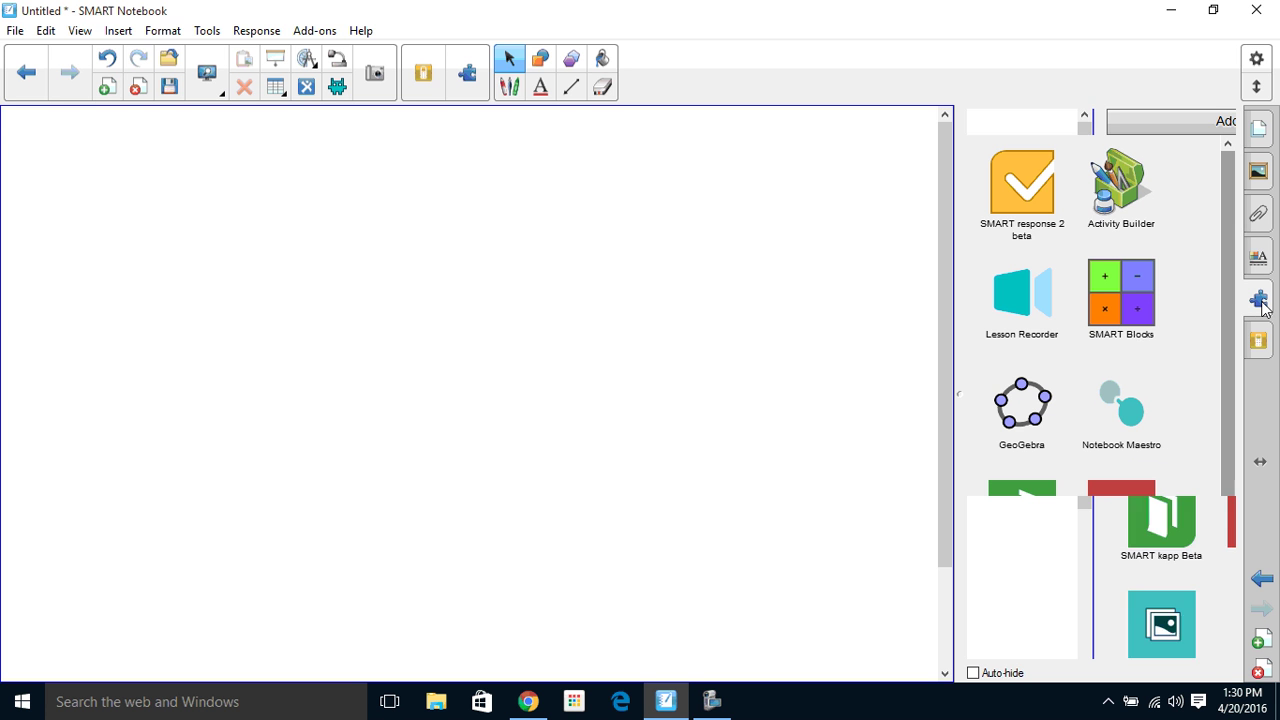
pyautogui.scroll(-1, 1235, 420)
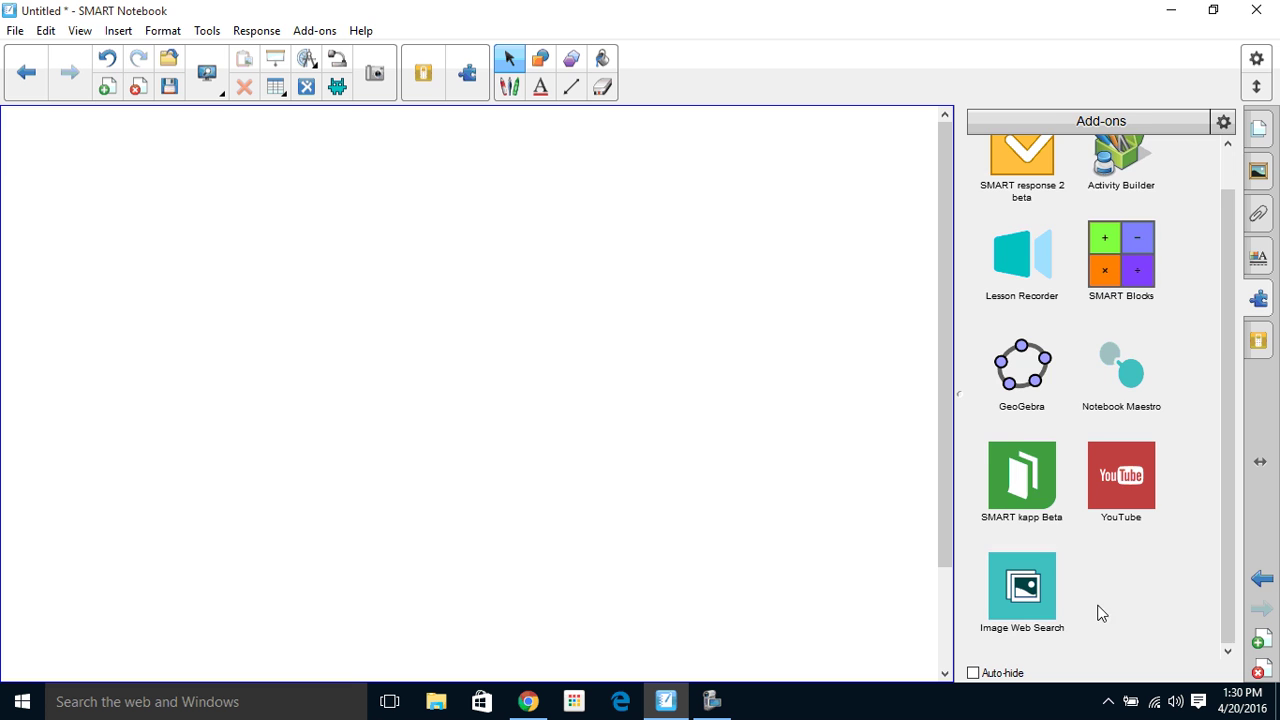
pyautogui.click(1024, 596)
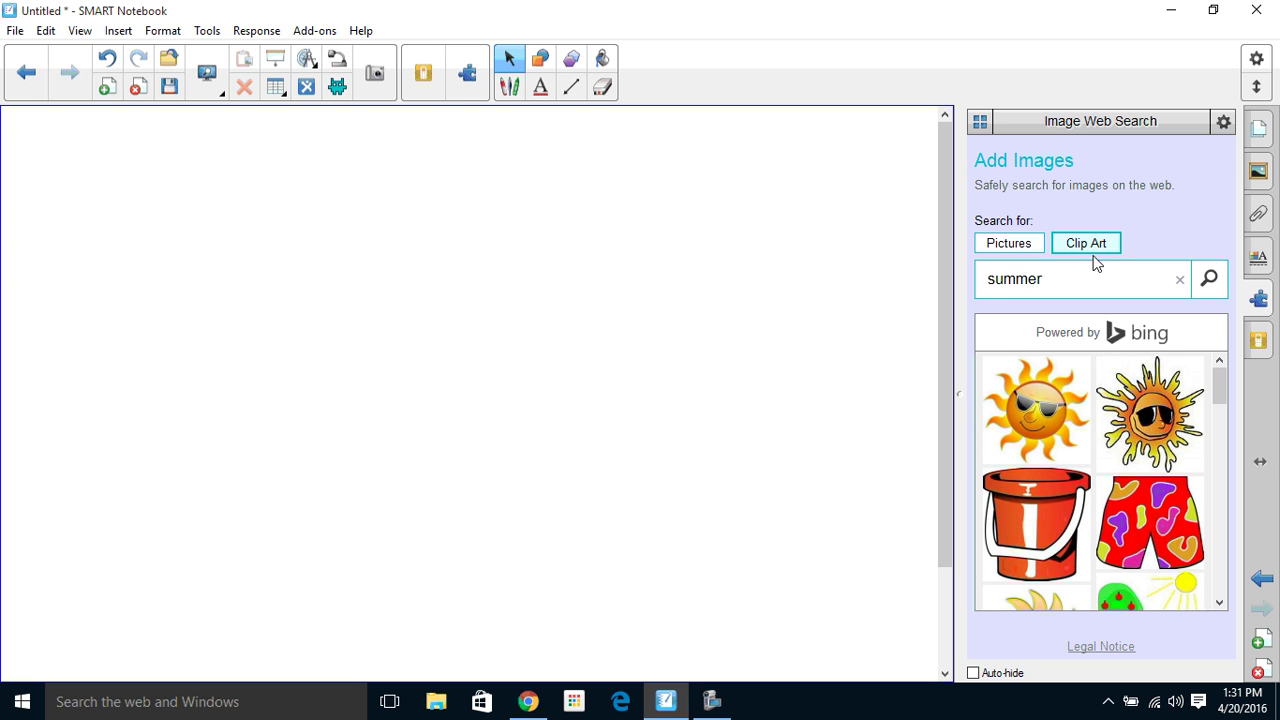
# Insert the smiling sun with sunglasses onto the page, view its source web page and switch back to SMART Notebook.
pyautogui.scroll(-10, 1175, 420)
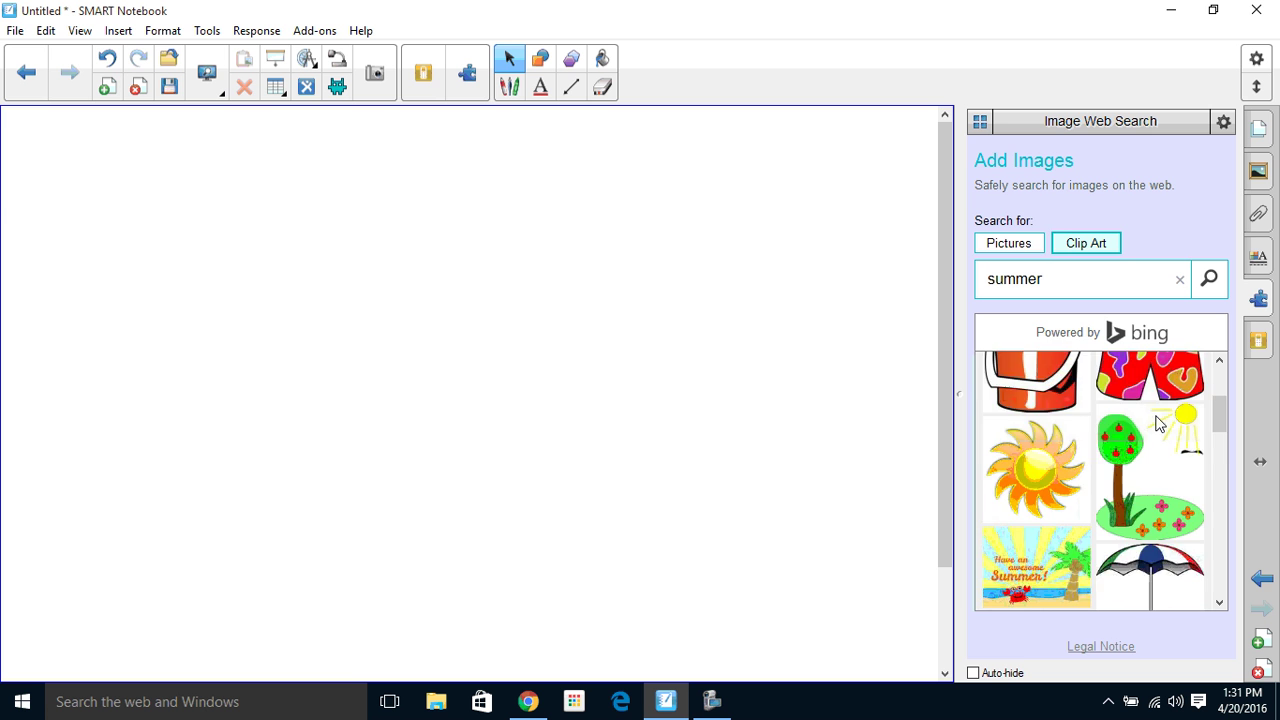
pyautogui.scroll(10, 1130, 460)
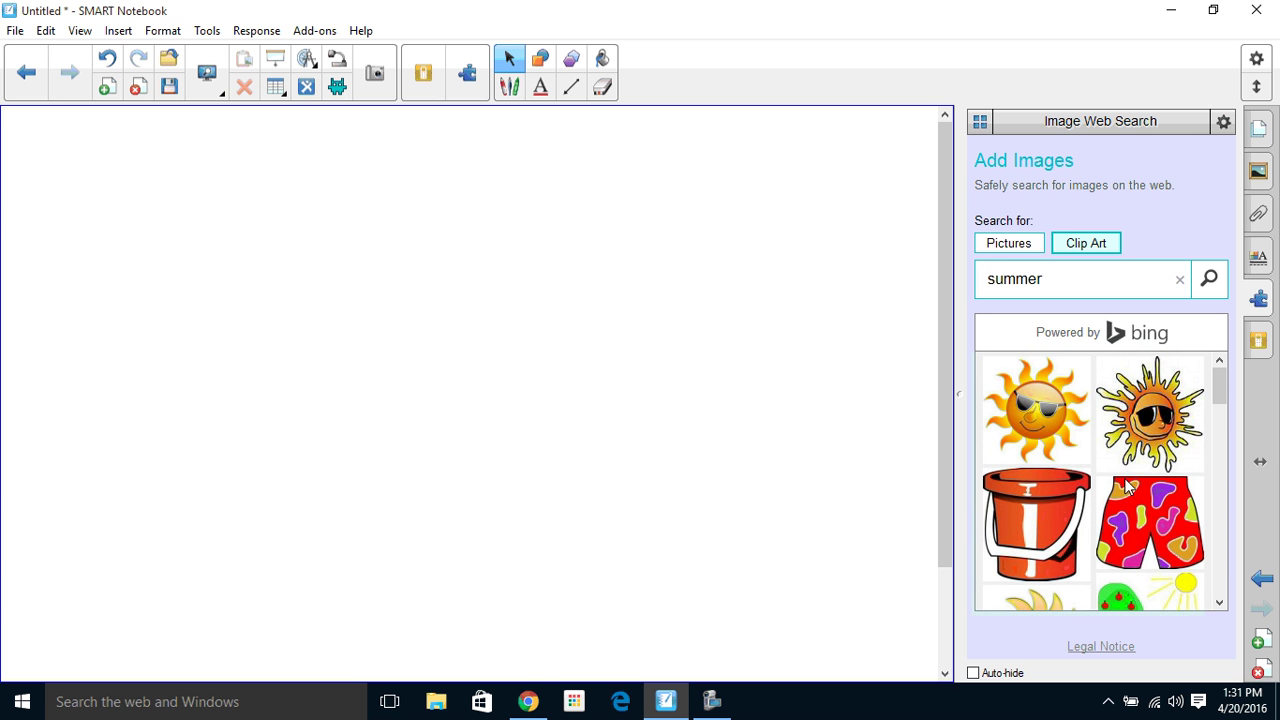
pyautogui.moveTo(532, 361); pyautogui.dragTo(534, 362)
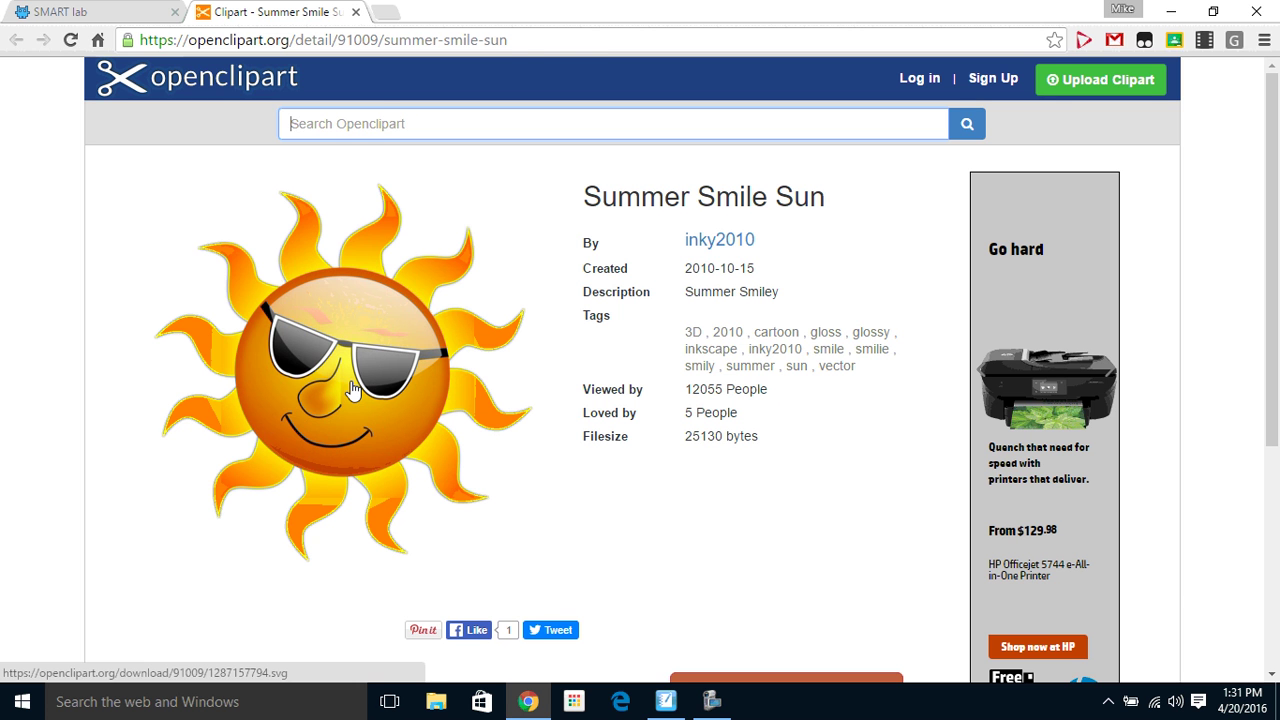
pyautogui.click(666, 702)
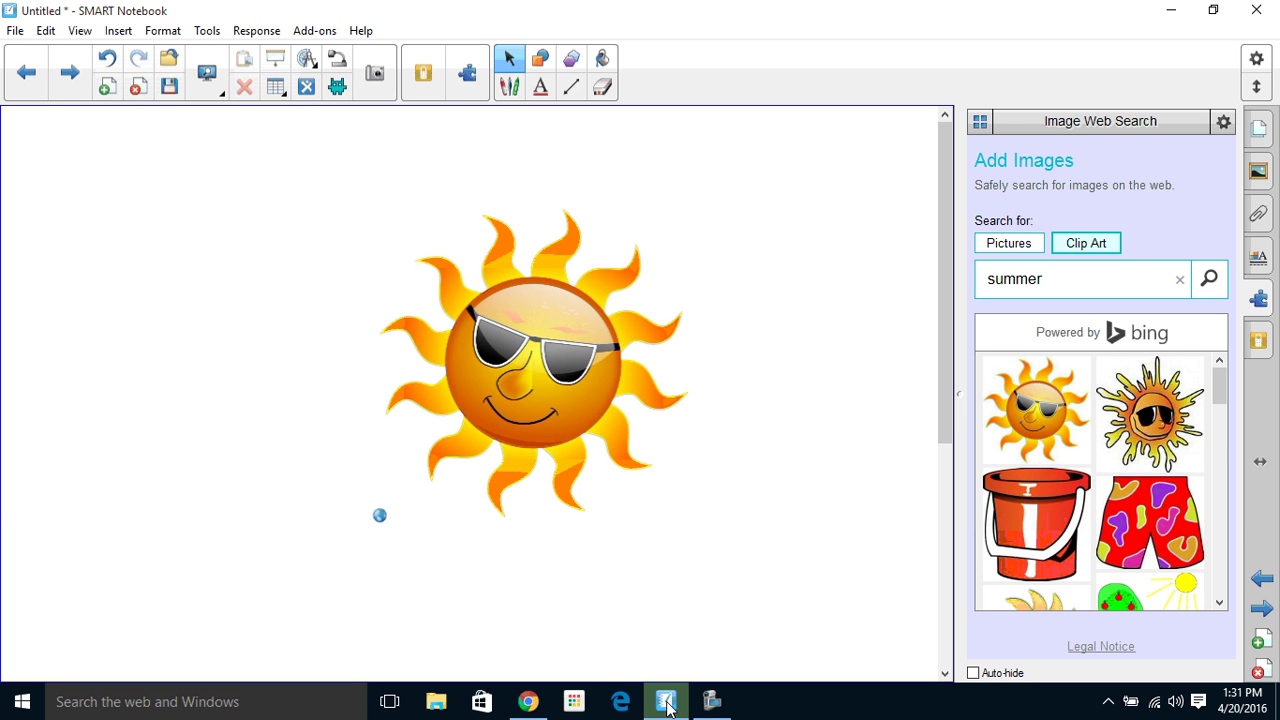
# Look through the Pictures results for "summer" and return to the list of add-ons.
pyautogui.click(1019, 244)
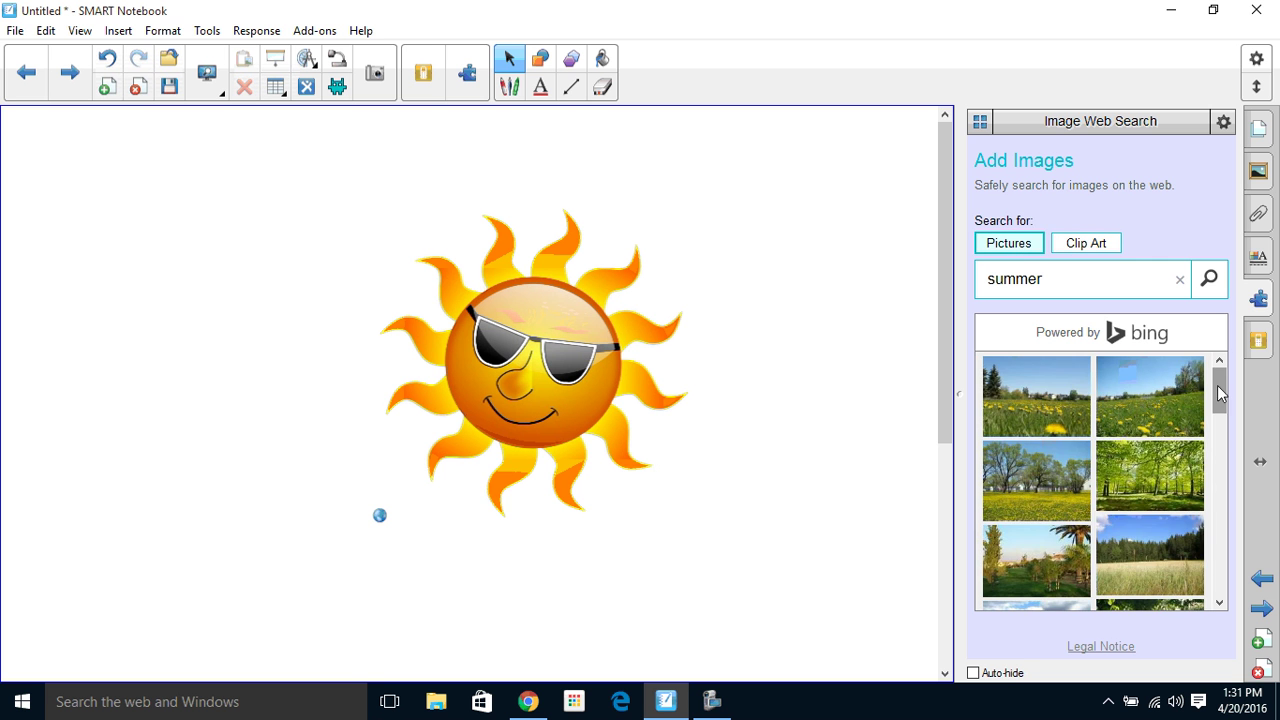
pyautogui.moveTo(1217, 385); pyautogui.dragTo(1214, 480)
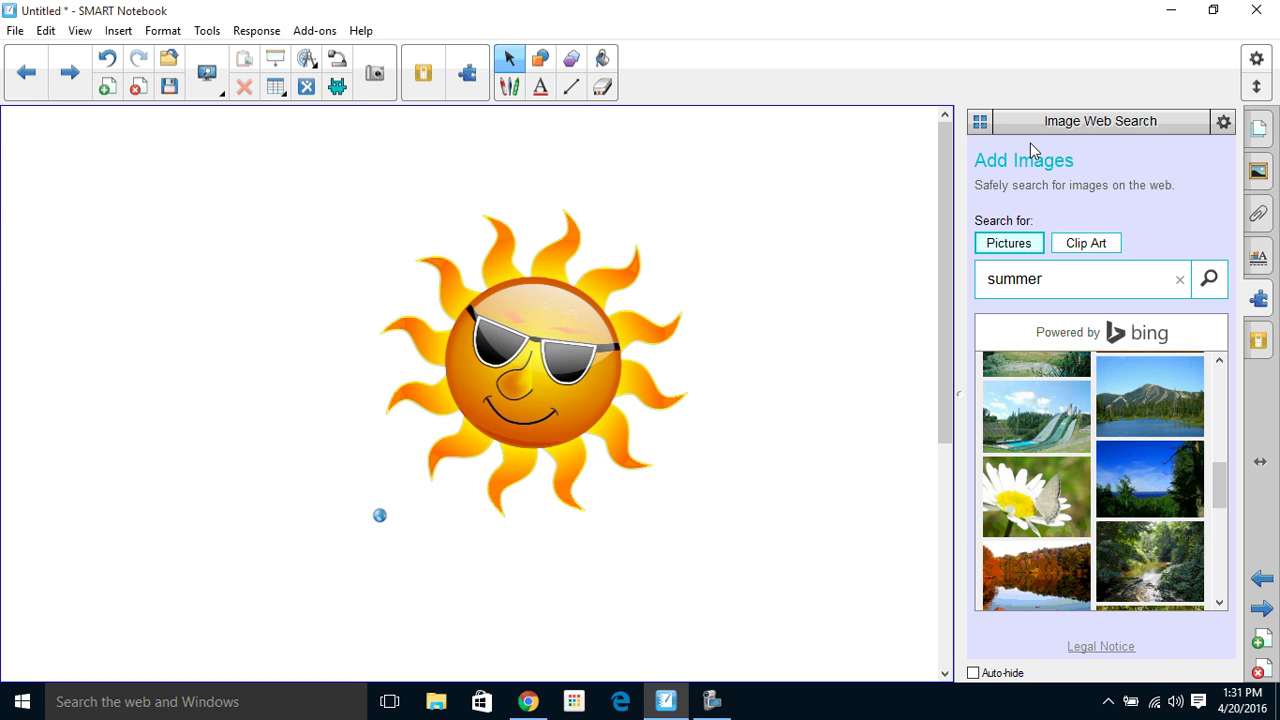
pyautogui.click(981, 123)
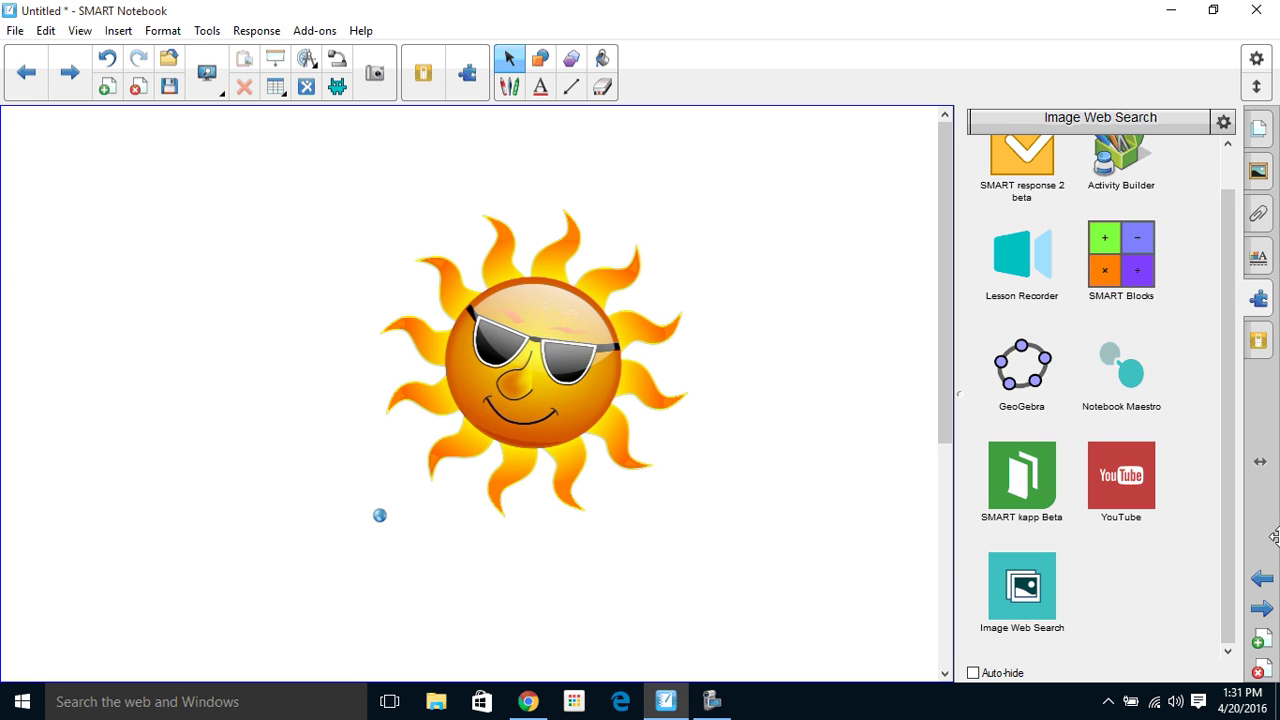
# Add a new blank page and search the Gallery for "widget", expanding the Interactive and Multimedia results.
pyautogui.click(1266, 646)
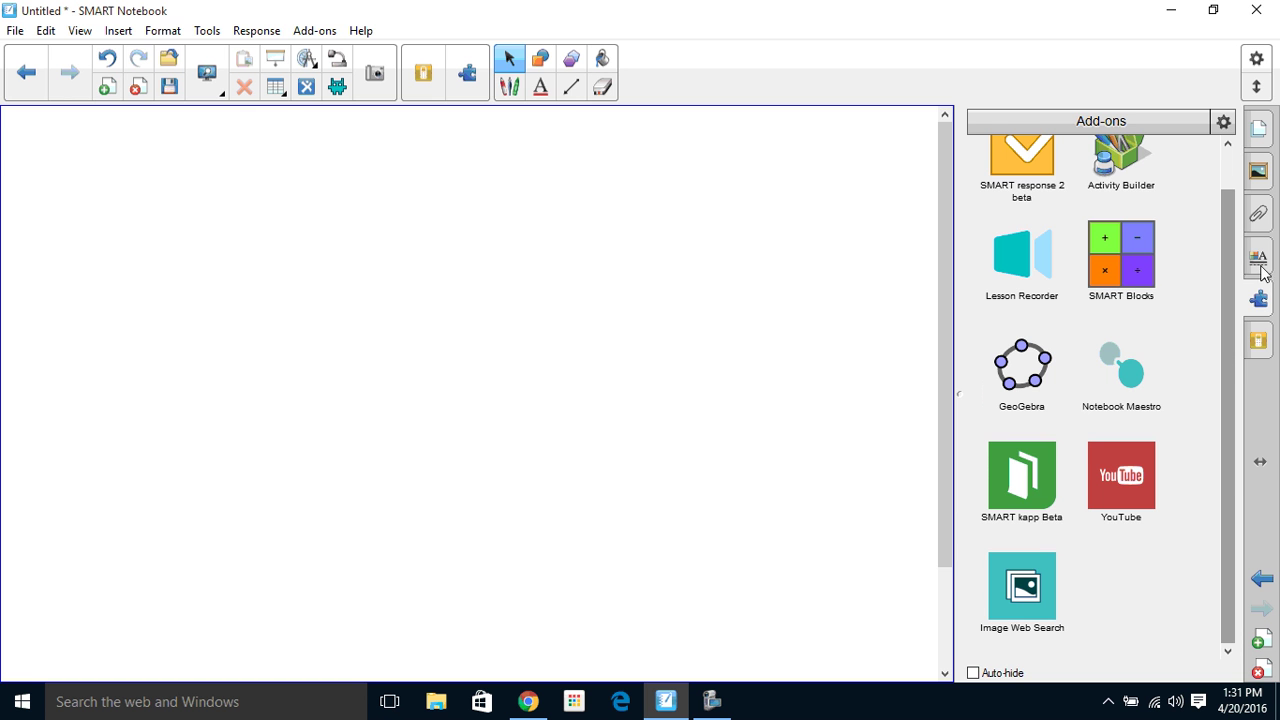
pyautogui.click(1257, 174)
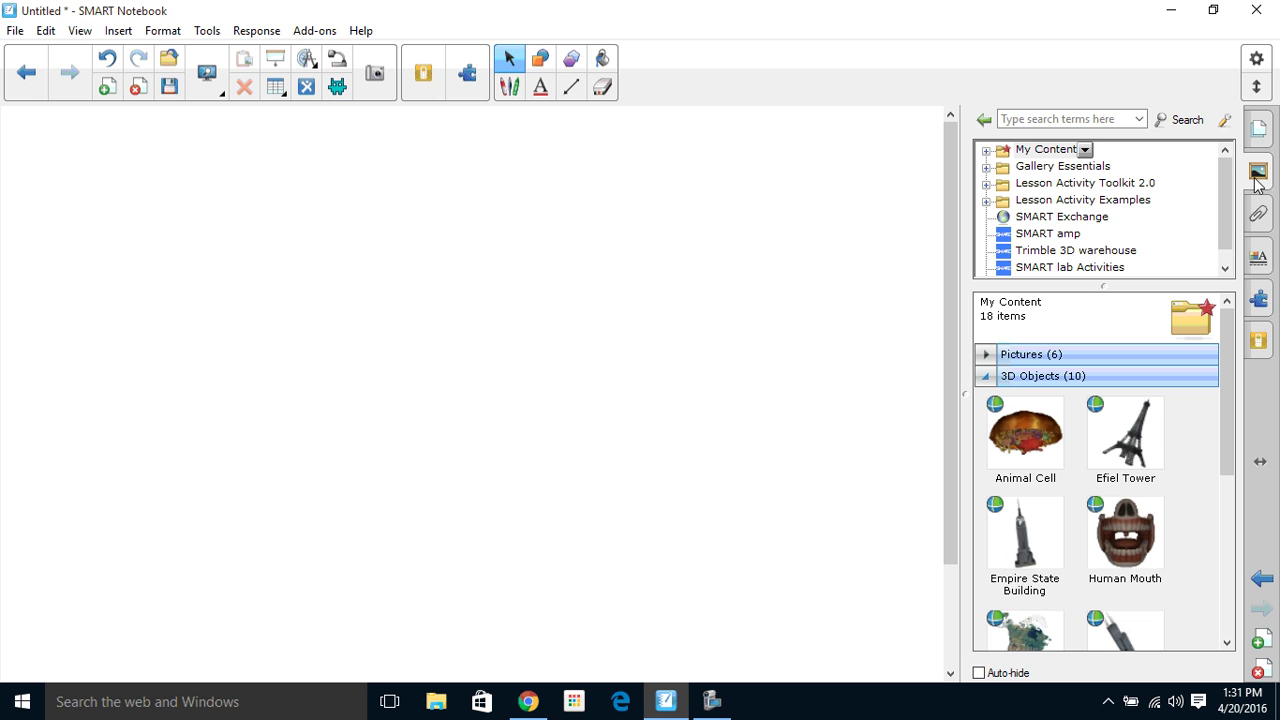
pyautogui.click(1078, 120)
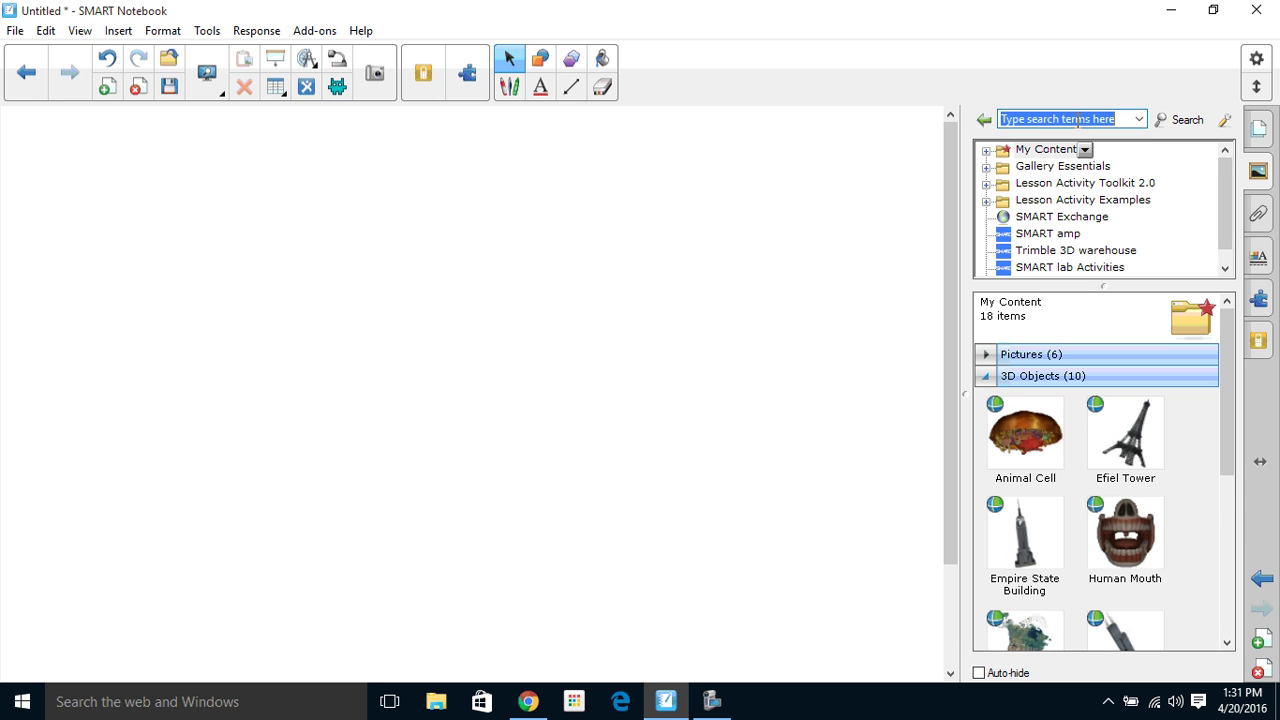
pyautogui.write('widget')
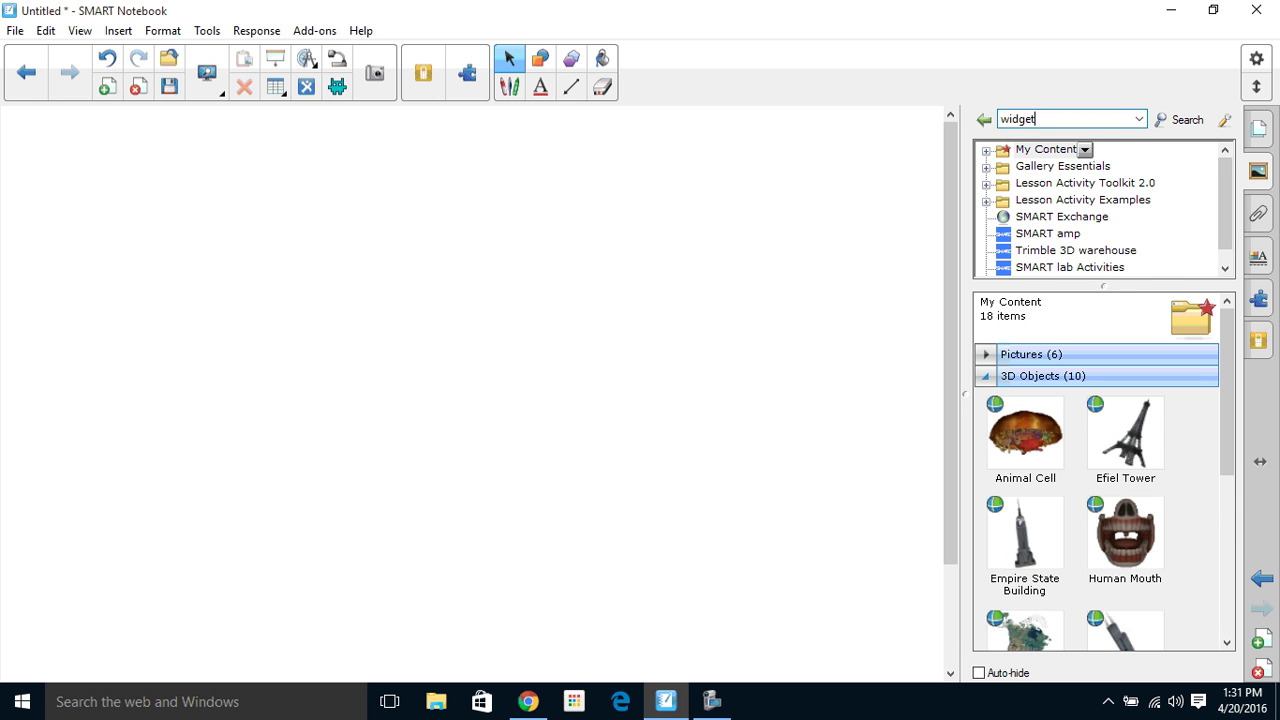
pyautogui.press('Return')
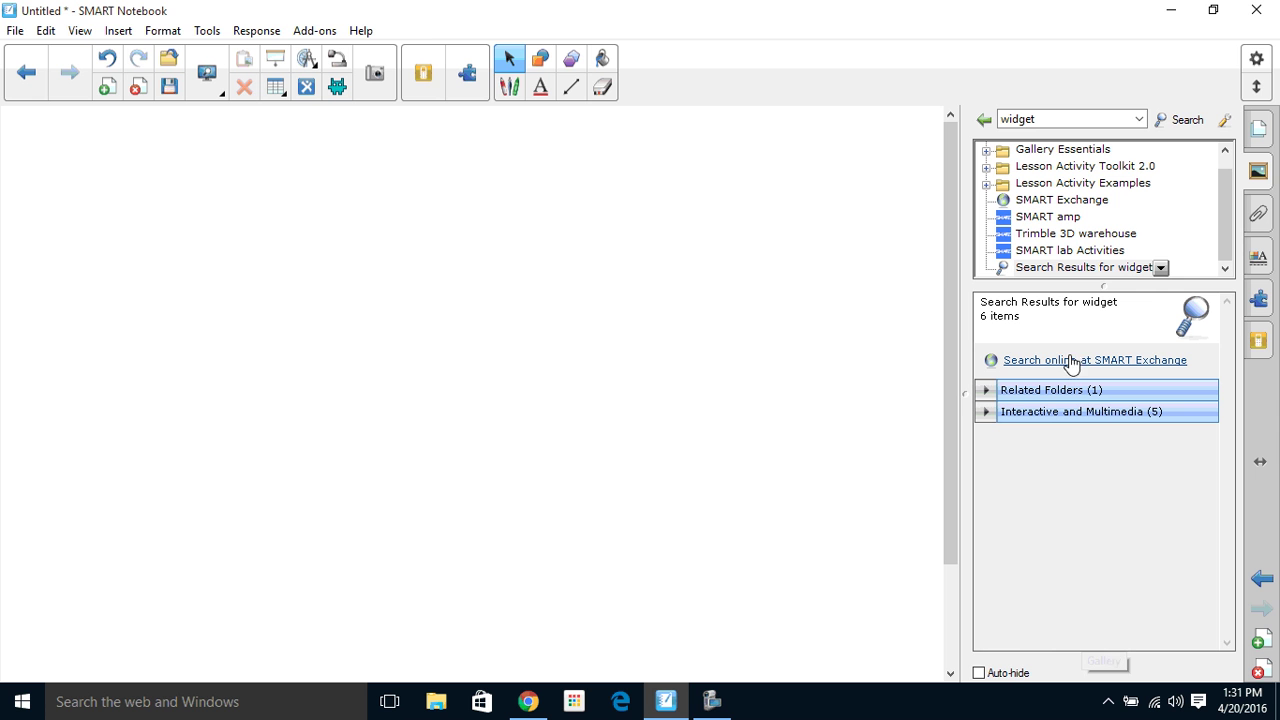
pyautogui.click(1093, 413)
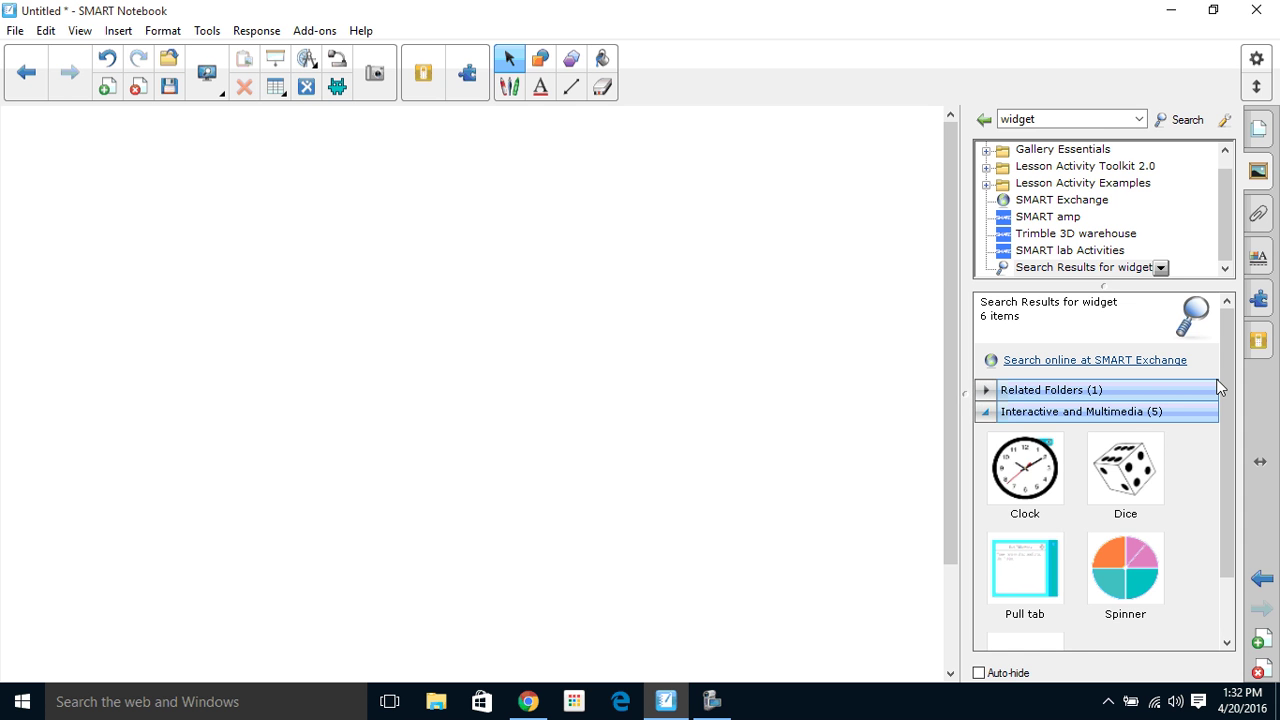
pyautogui.scroll(-2, 1225, 390)
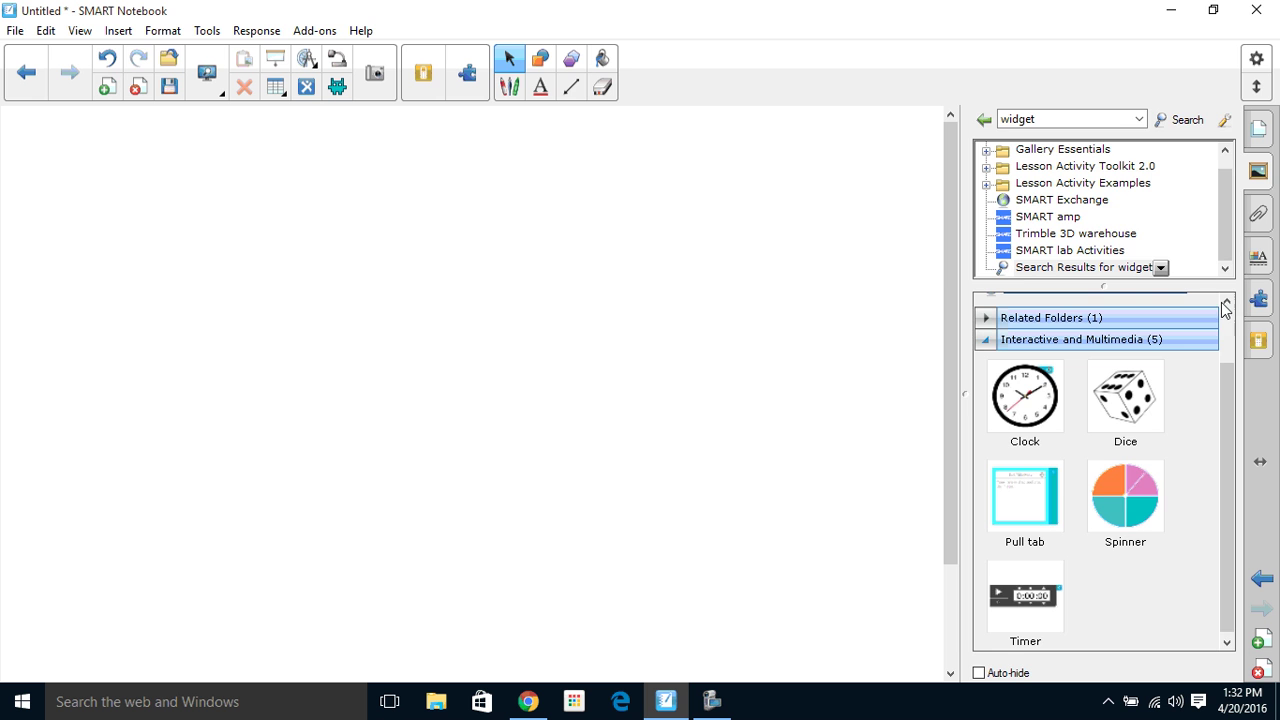
# Start a new assessment with the SMART response 2 beta add-on, titled "Sample", and proceed to adding its content.
pyautogui.click(1260, 302)
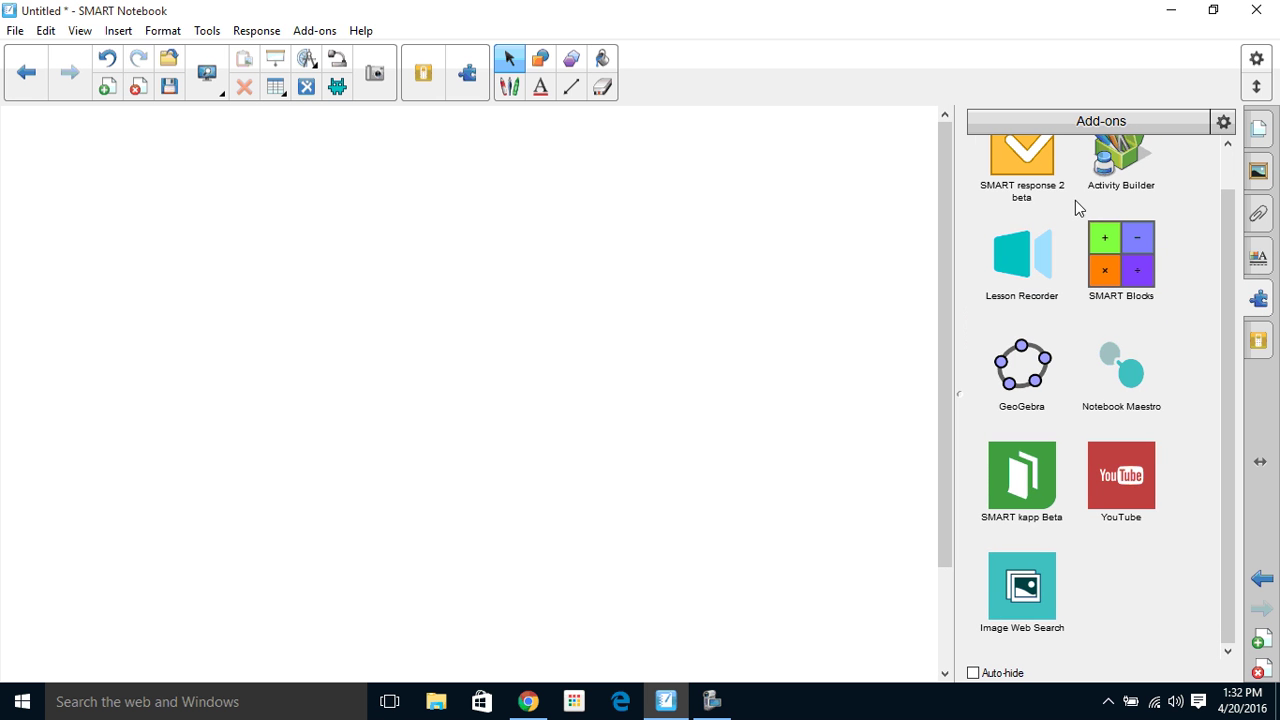
pyautogui.scroll(1, 1060, 240)
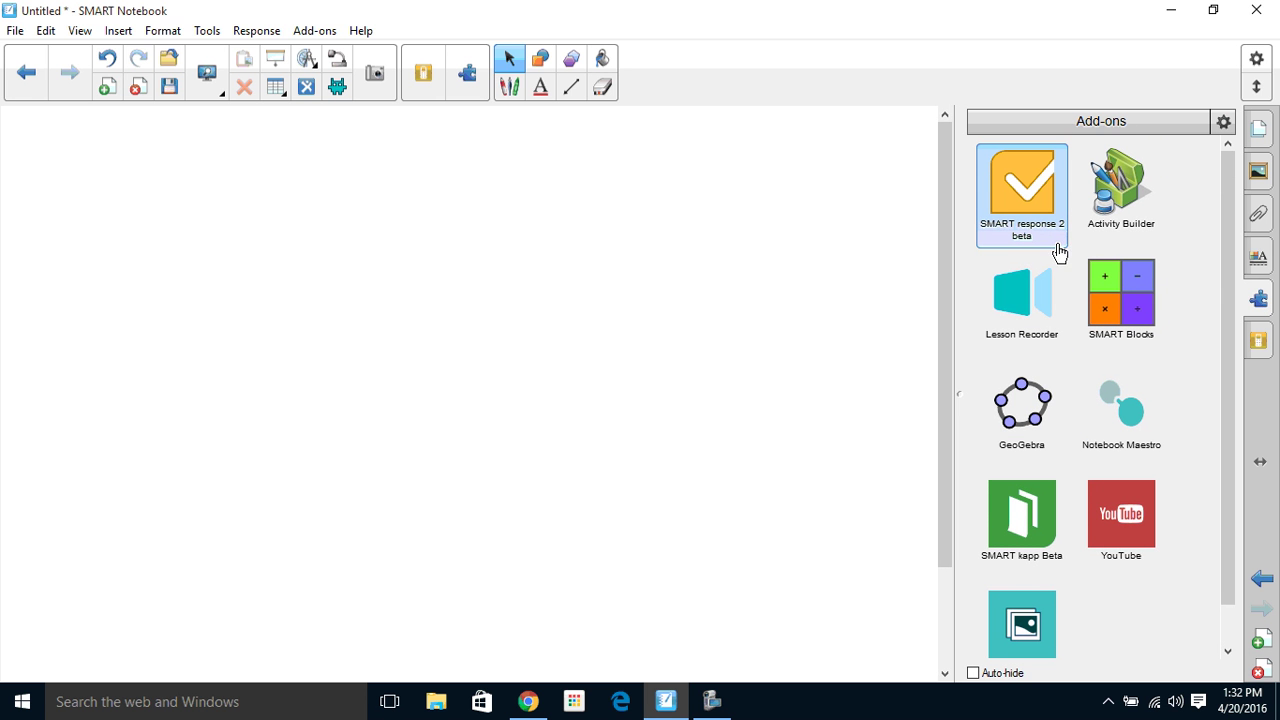
pyautogui.click(1040, 205)
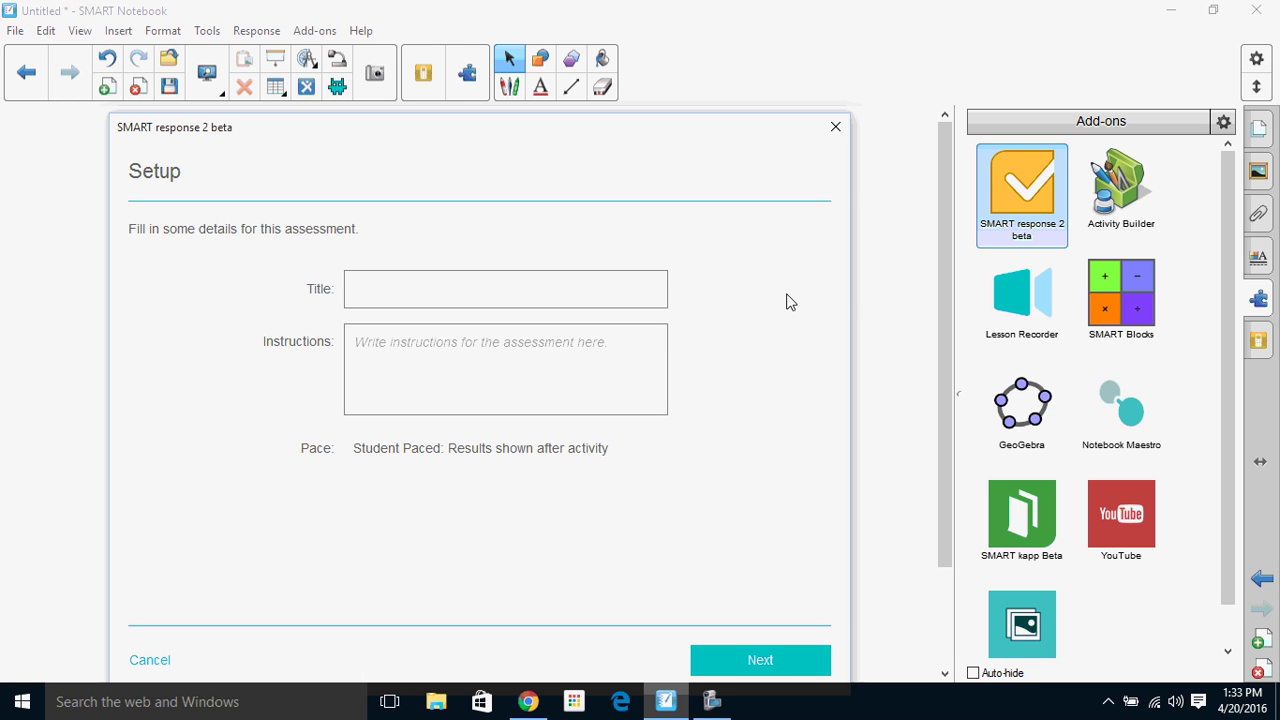
pyautogui.write('Sample')
pyautogui.click(765, 662)
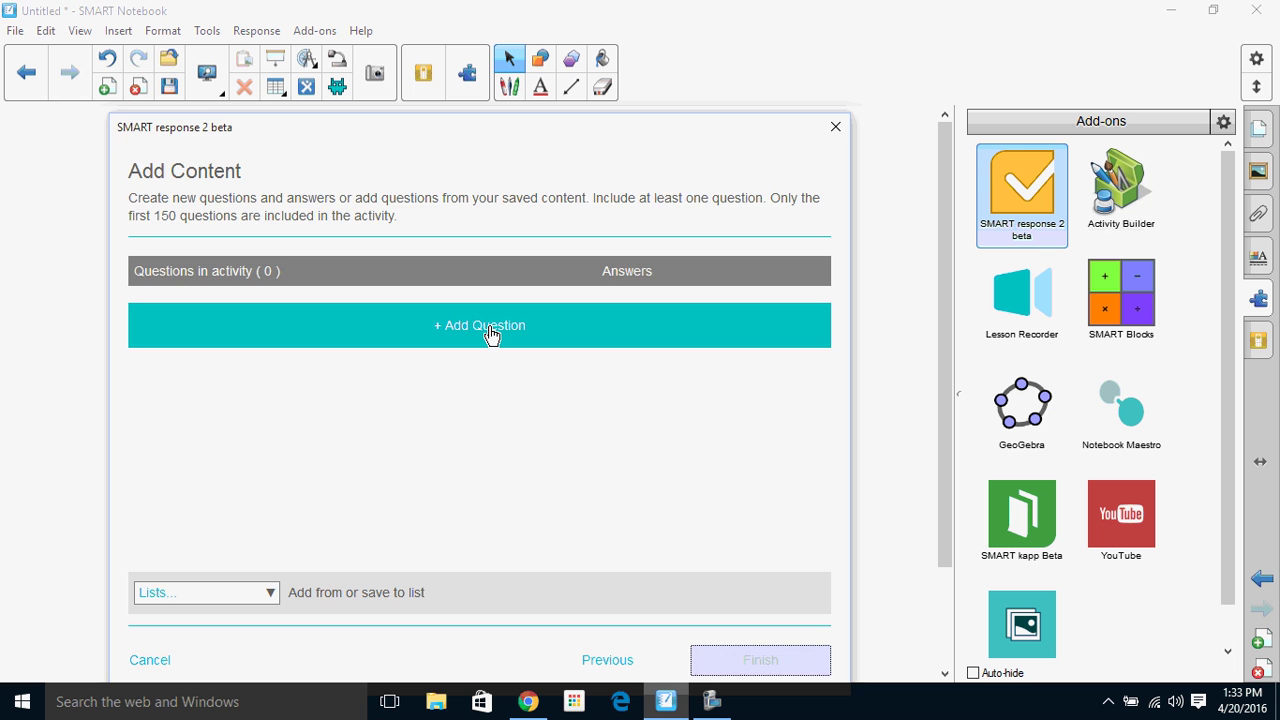
# Add a question to the assessment and enter the question text "What color is the sky?".
pyautogui.click(490, 334)
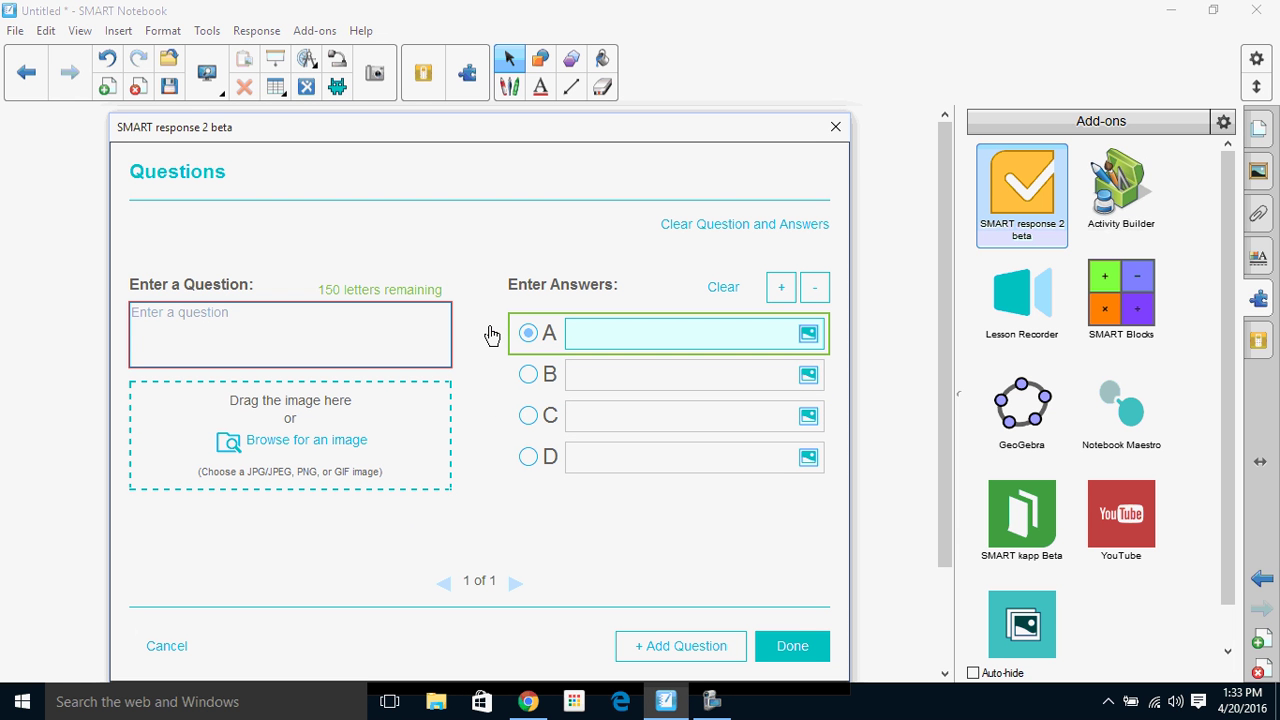
pyautogui.click(297, 334)
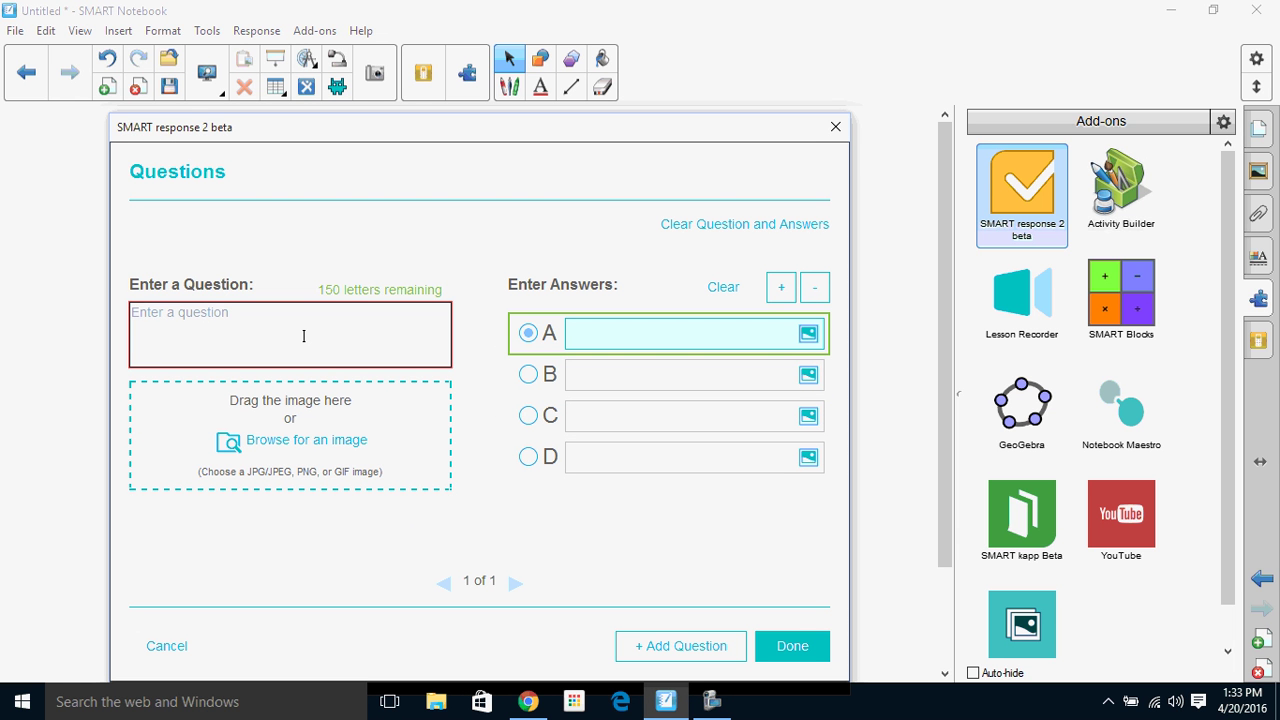
pyautogui.write('What color')
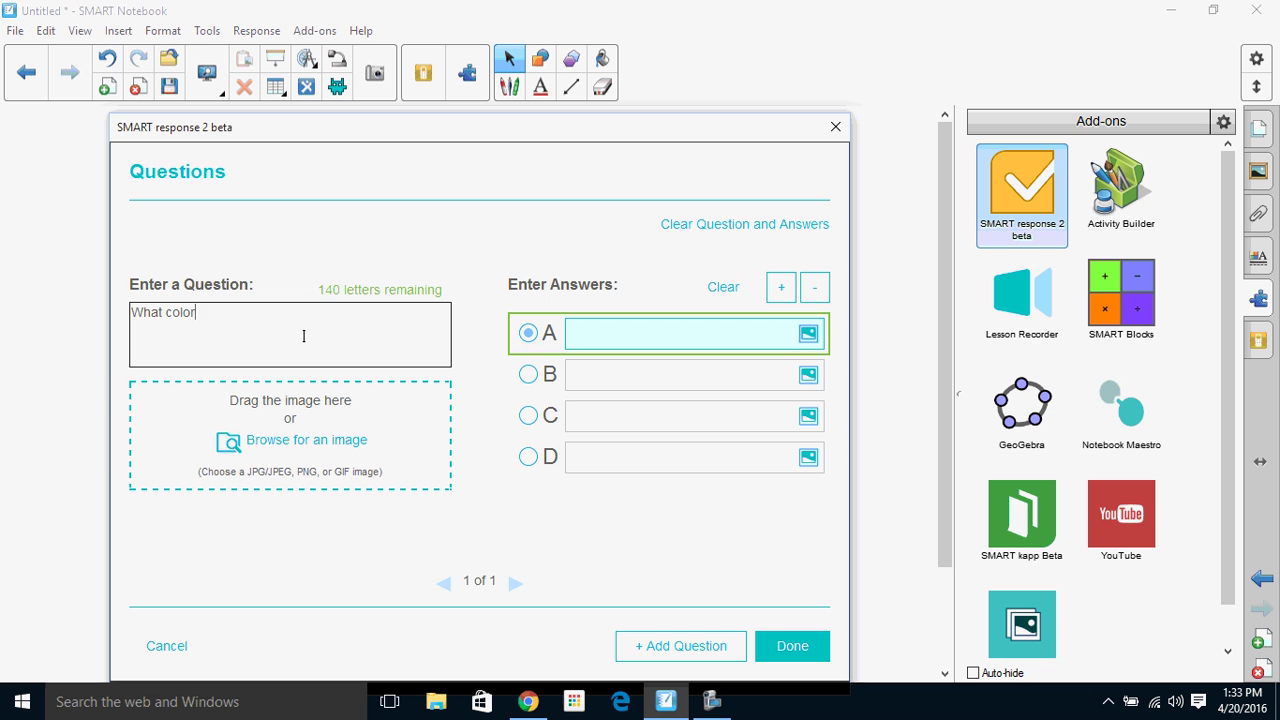
pyautogui.write(' is the Sky?')
pyautogui.press('BackSpace')
pyautogui.press('BackSpace')
pyautogui.press('BackSpace')
pyautogui.press('BackSpace')
pyautogui.write('sky?')
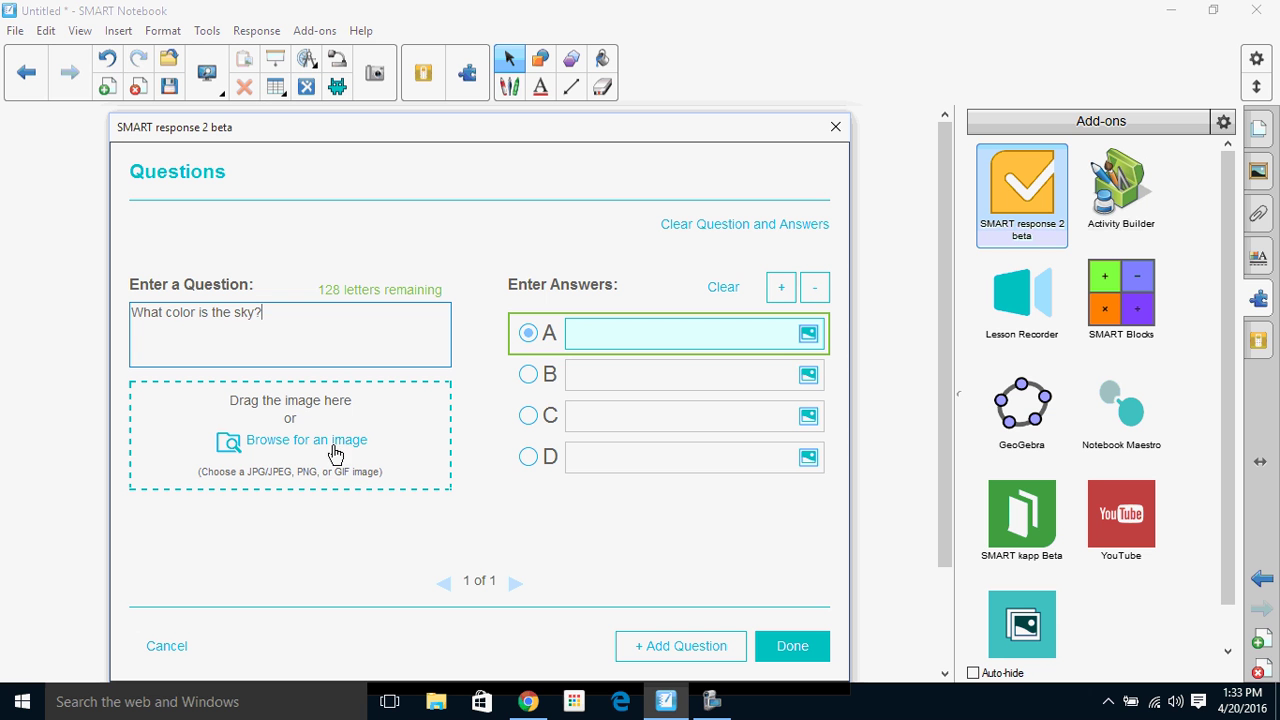
# Enter Blue, Red and Green as answers A, B and C of the sky question.
pyautogui.click(598, 331)
pyautogui.write('Blue')
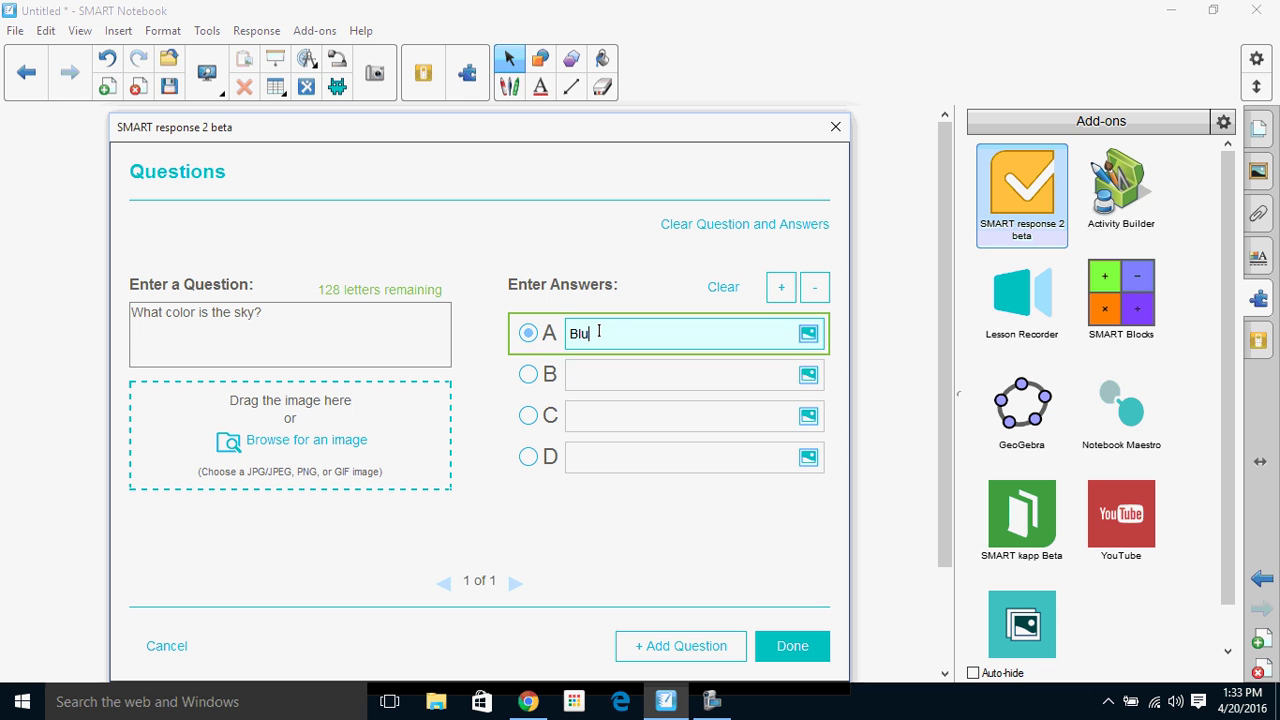
pyautogui.press('Tab')
pyautogui.write('Red')
pyautogui.press('Tab')
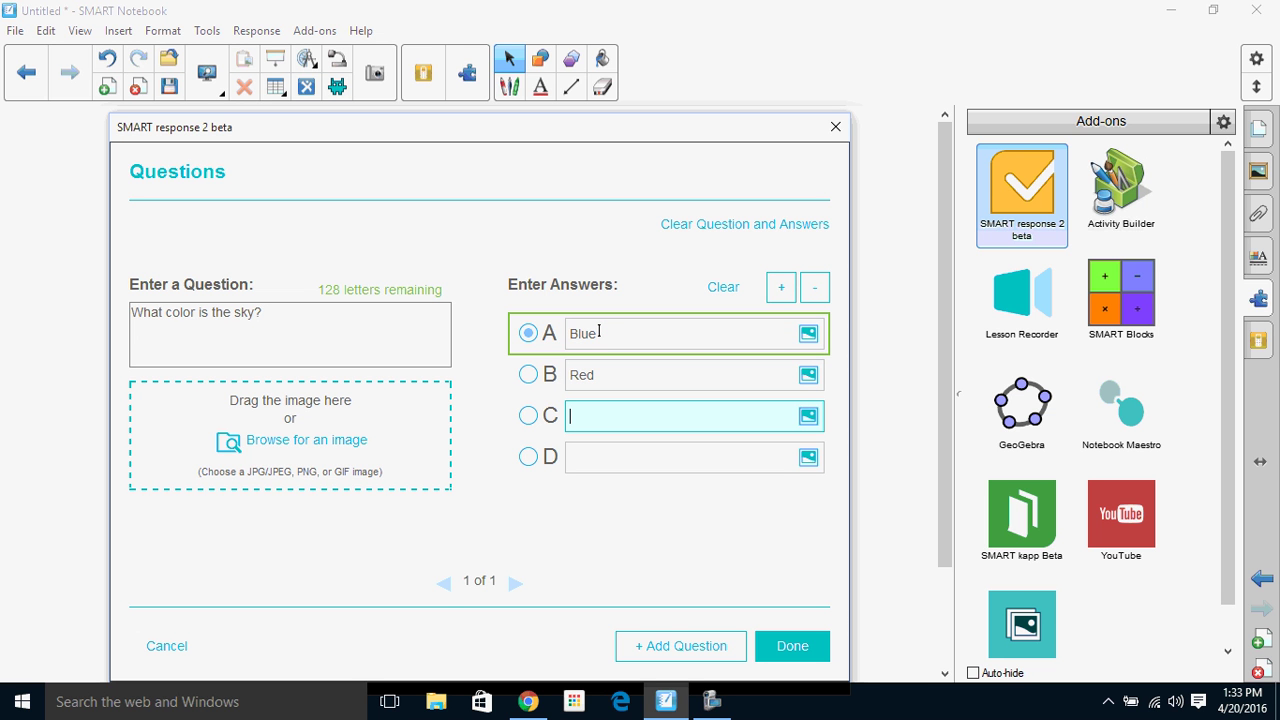
pyautogui.write('Green')
pyautogui.click(611, 456)
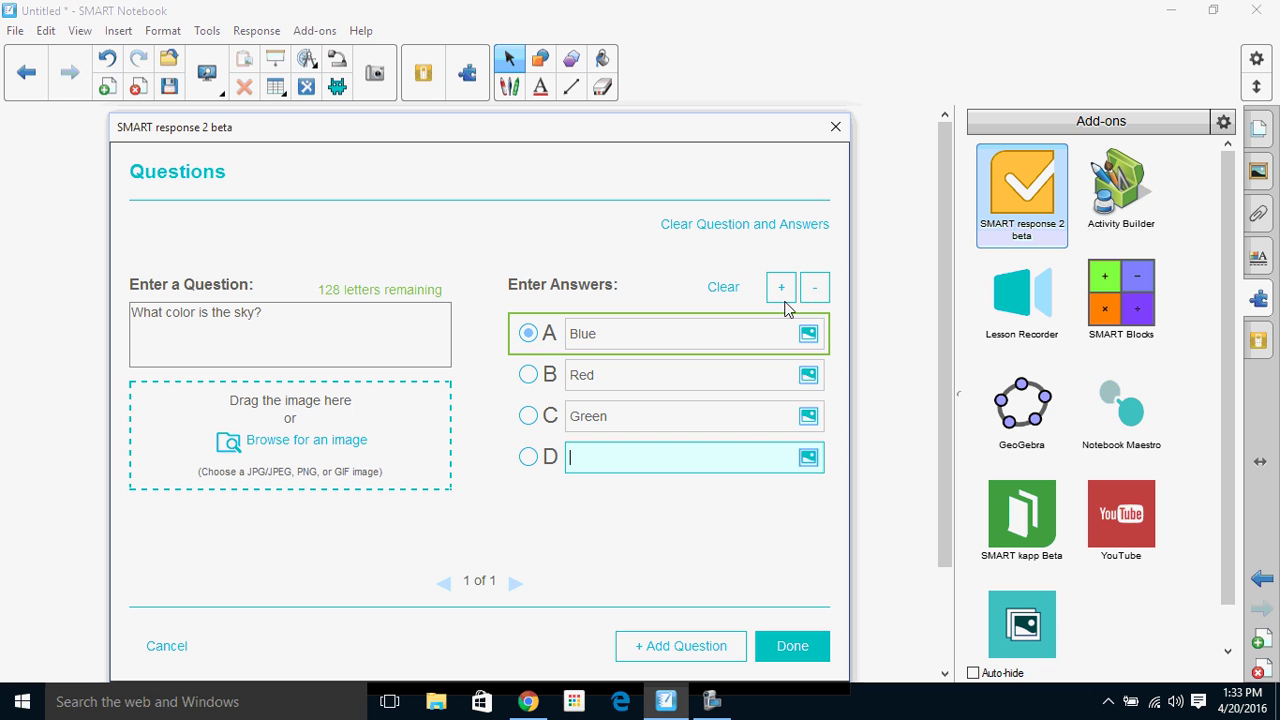
# Remove the empty answer D from the question and finish creating the assessment.
pyautogui.click(815, 290)
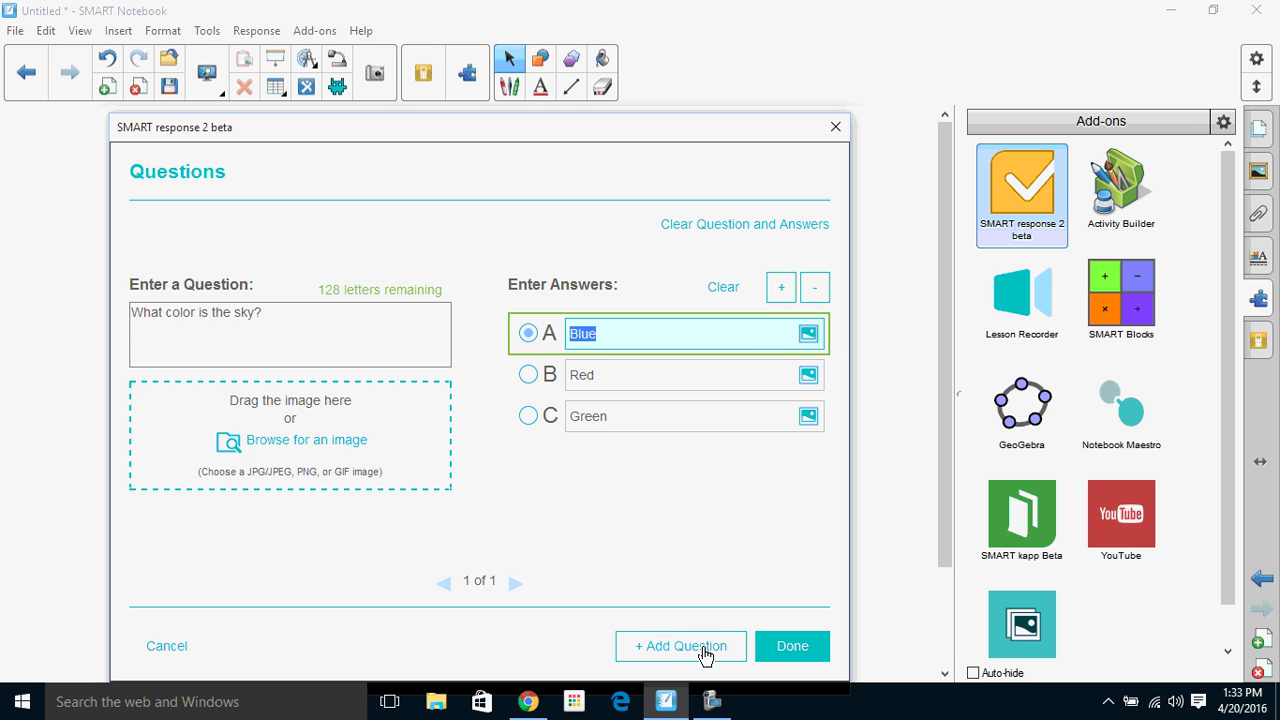
pyautogui.click(801, 652)
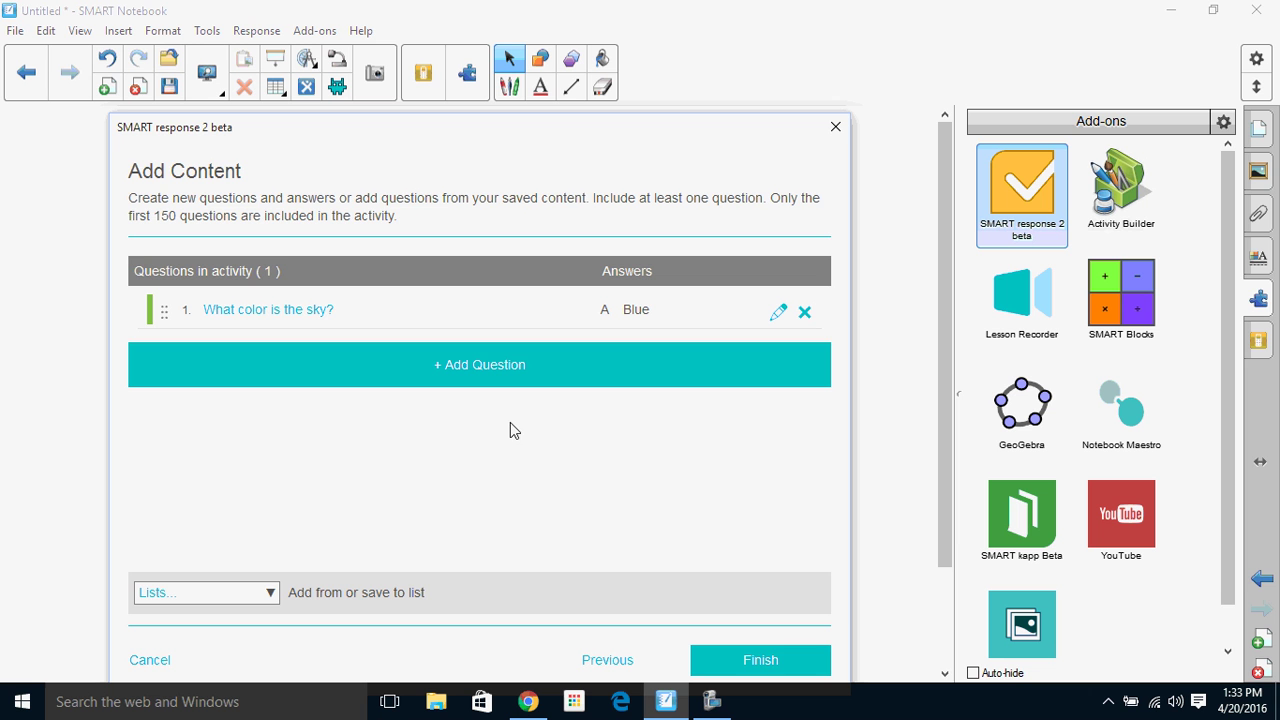
pyautogui.click(762, 664)
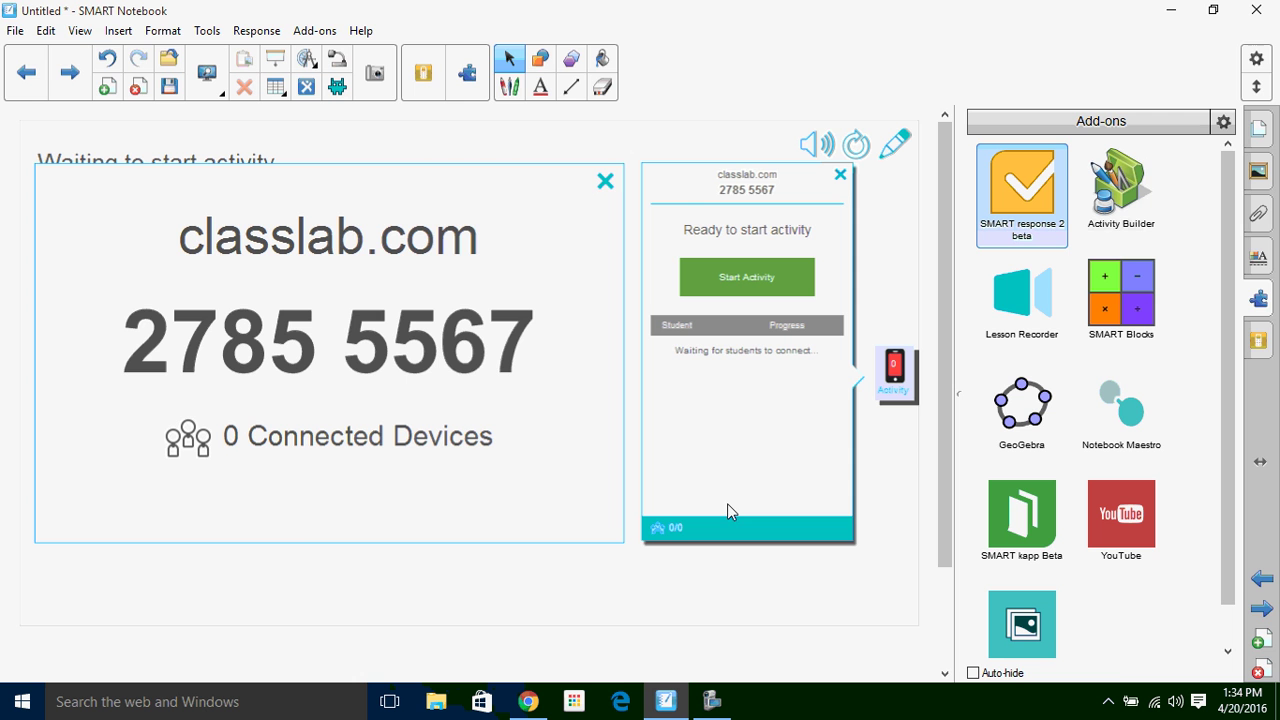
# Switch to Chrome, reduce its window beside the activity code and show the SMART lab sign-in page.
pyautogui.click(529, 703)
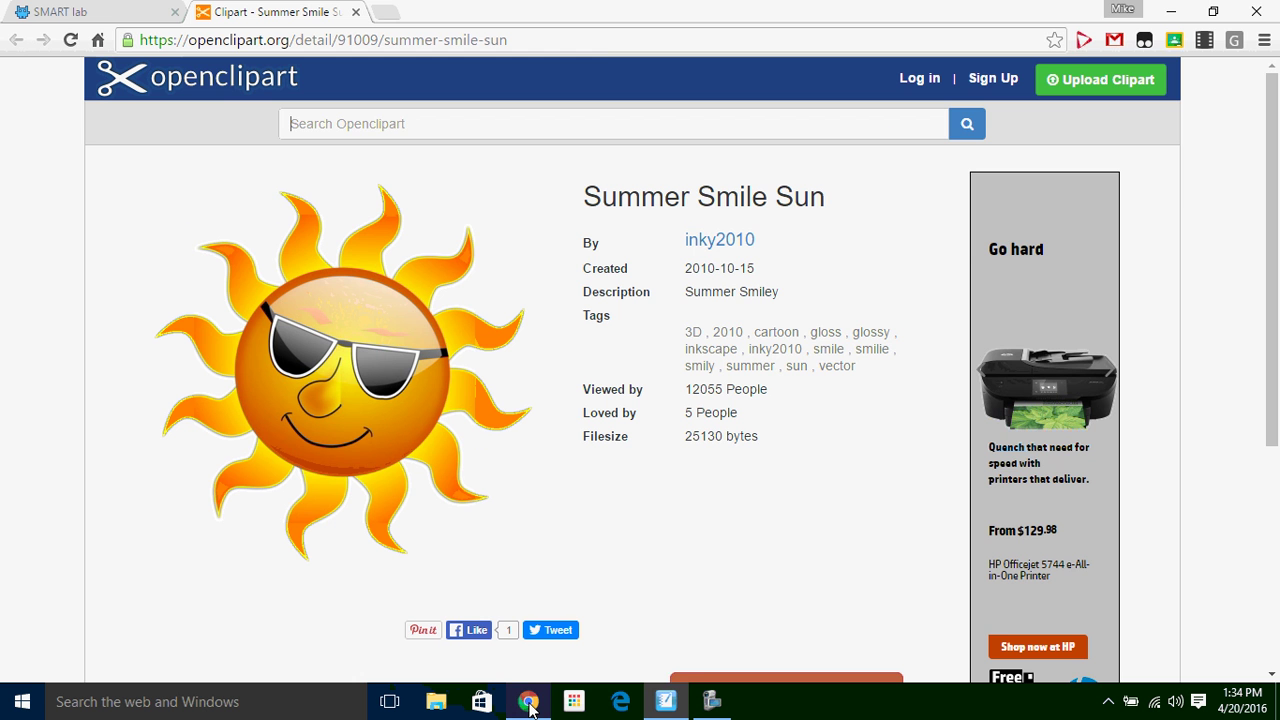
pyautogui.click(1213, 11)
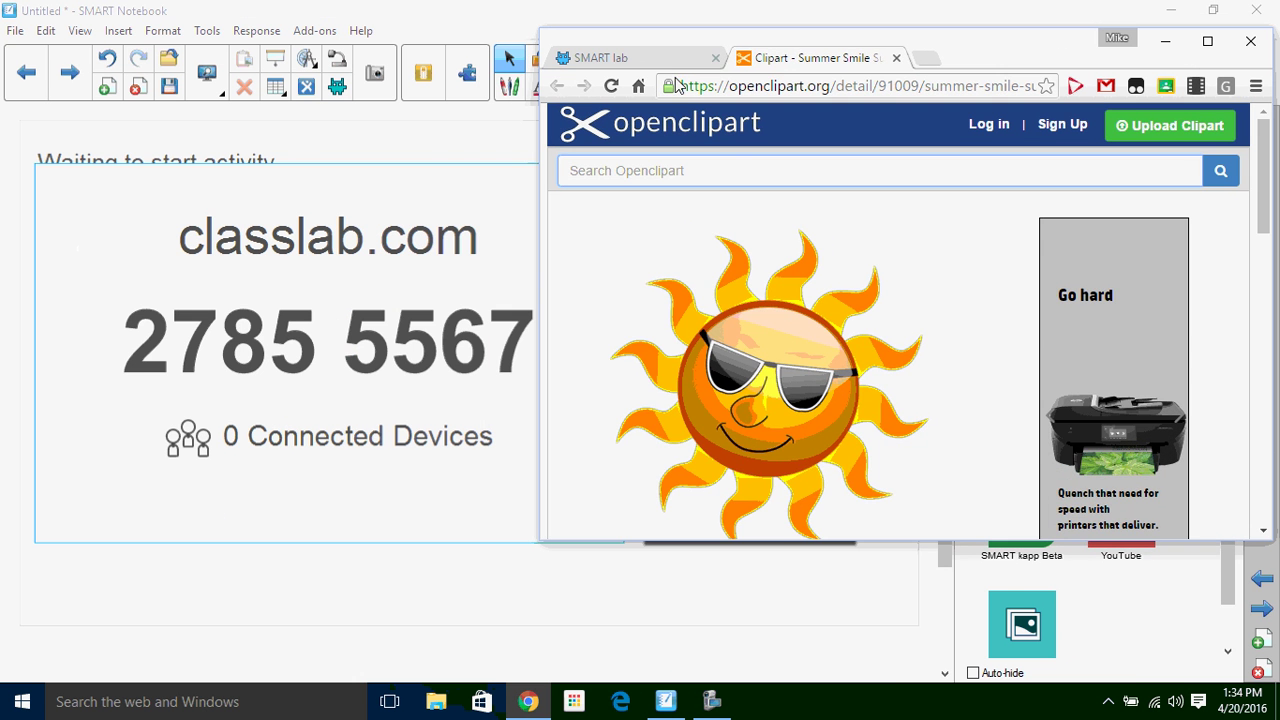
pyautogui.click(663, 57)
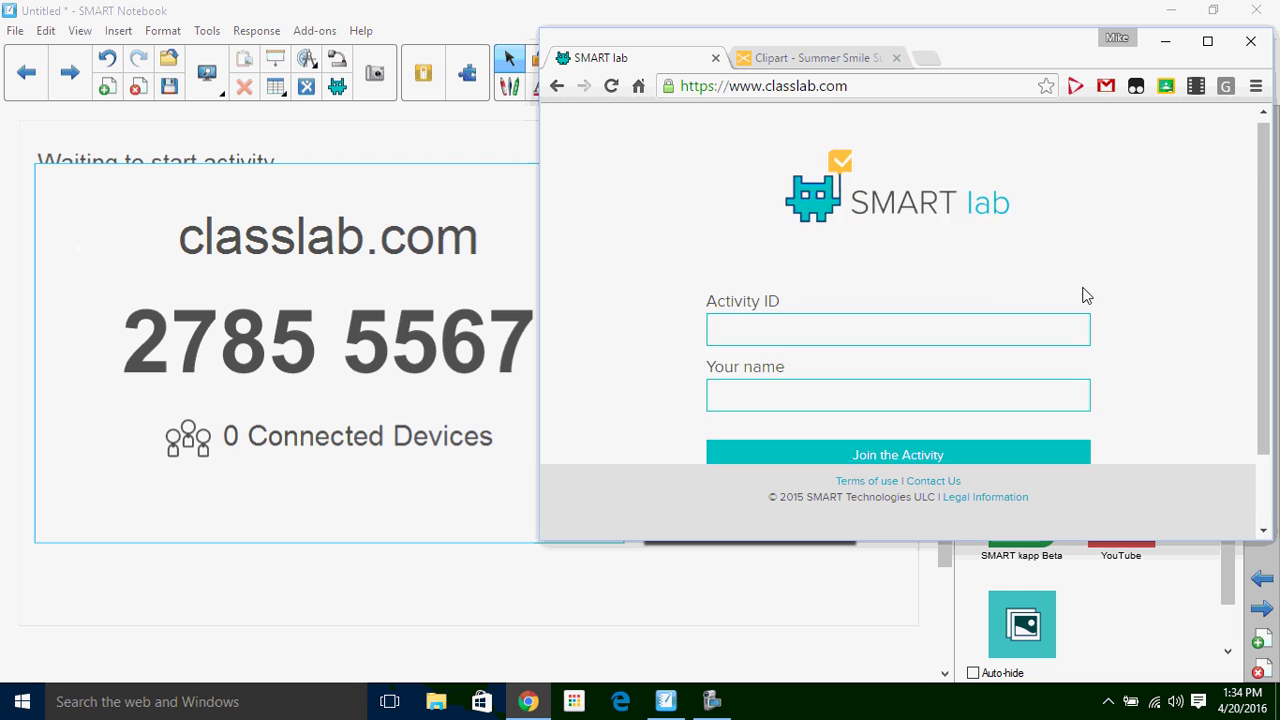
# Enter the displayed activity ID and the student's name on the SMART lab page and join the activity.
pyautogui.scroll(-1, 1085, 296)
pyautogui.click(806, 243)
pyautogui.write('27855567')
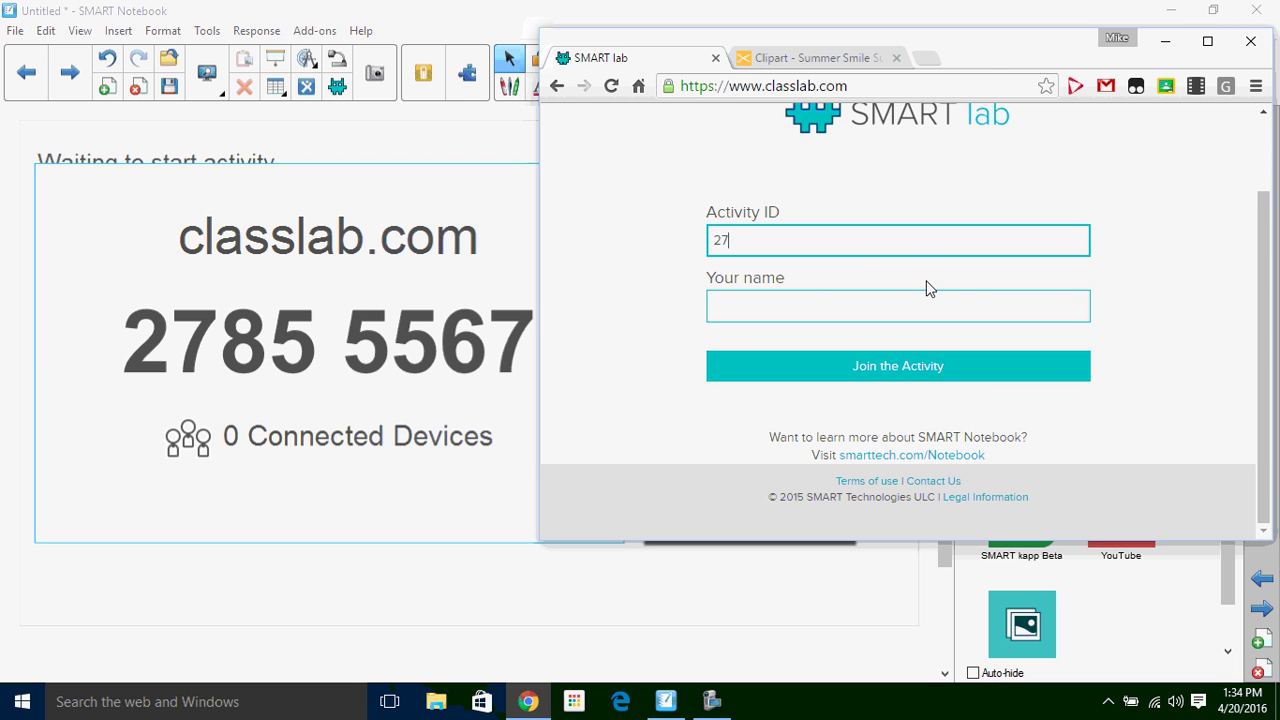
pyautogui.click(817, 299)
pyautogui.write('Mike')
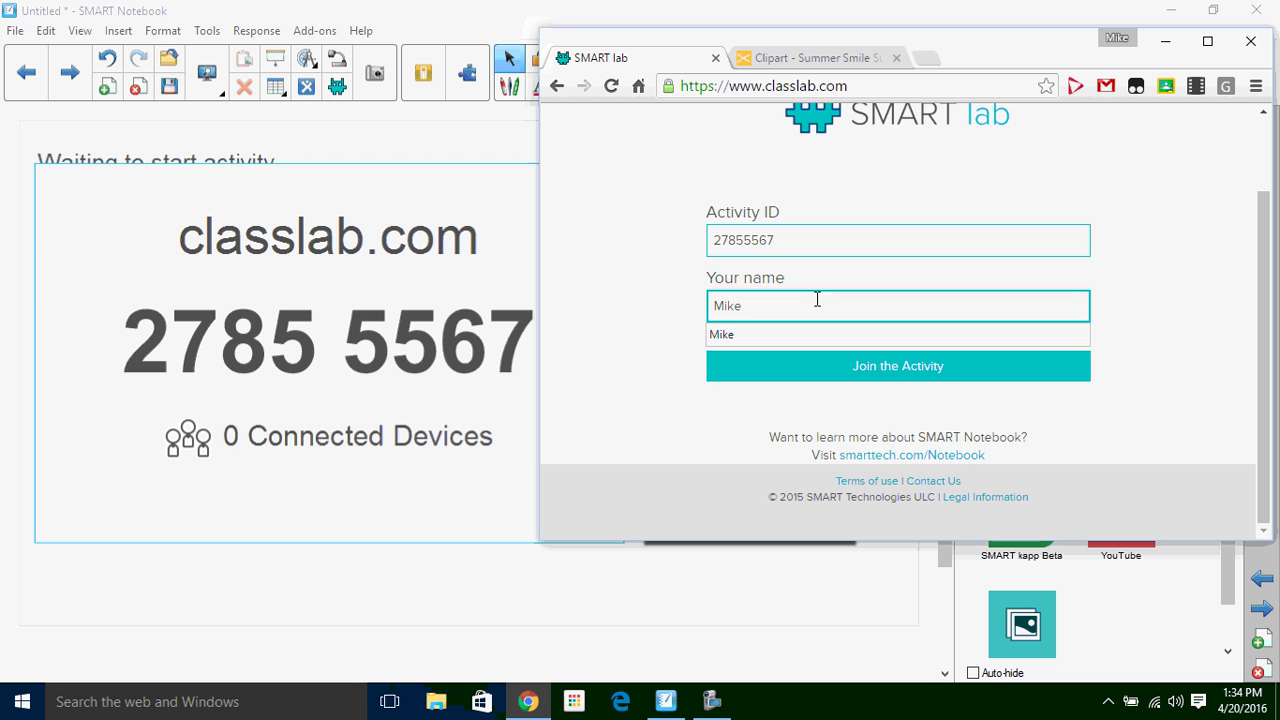
pyautogui.click(920, 375)
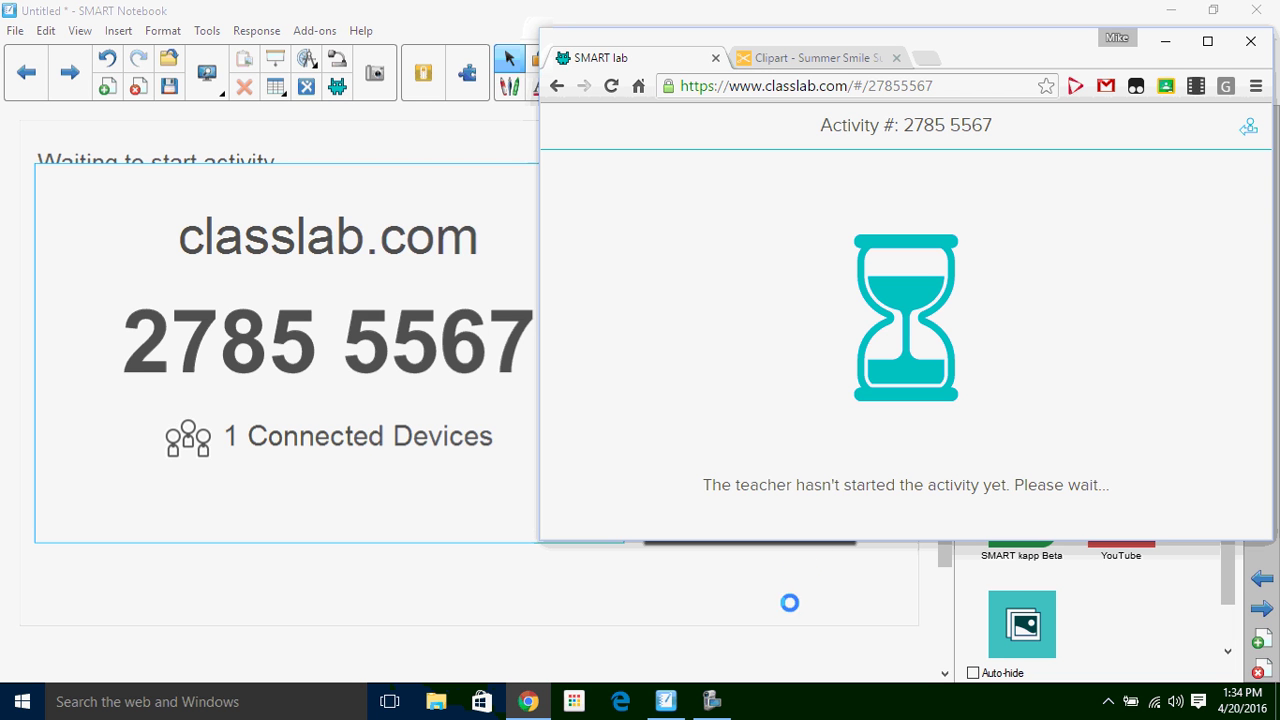
# Start the activity in SMART Notebook, then switch to Chrome and answer the sky question with Blue as the student.
pyautogui.click(697, 599)
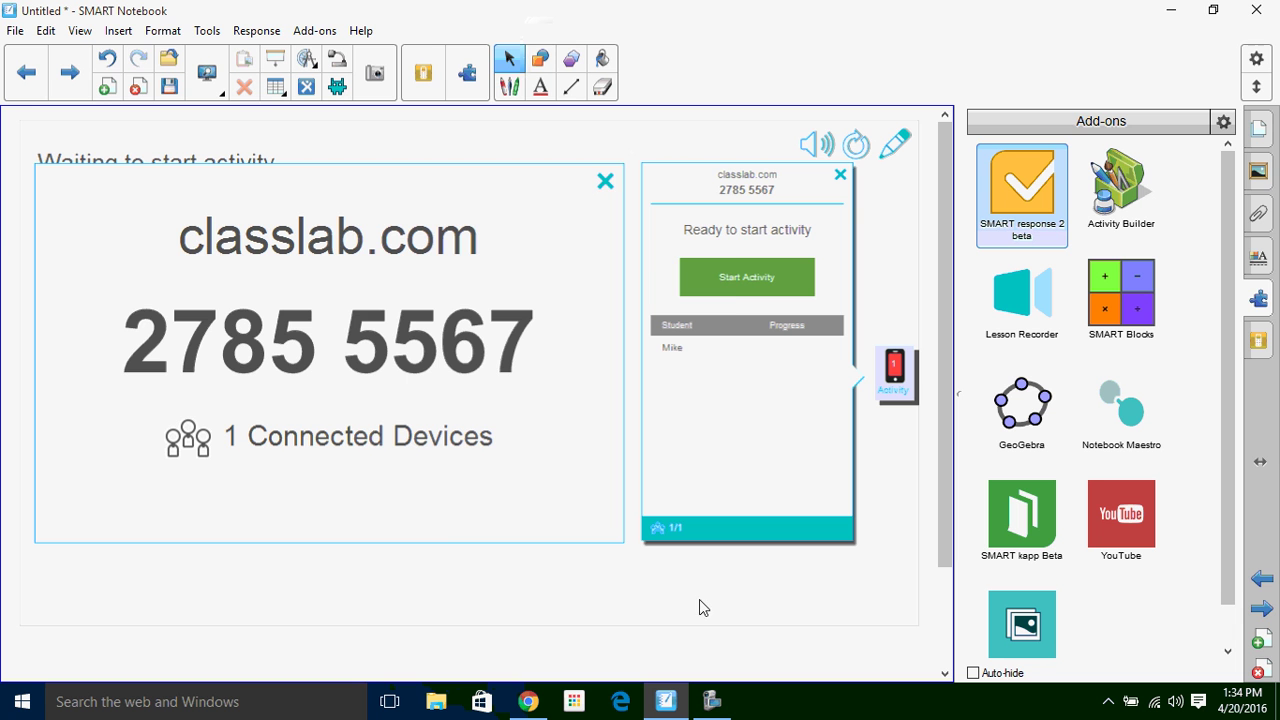
pyautogui.click(741, 288)
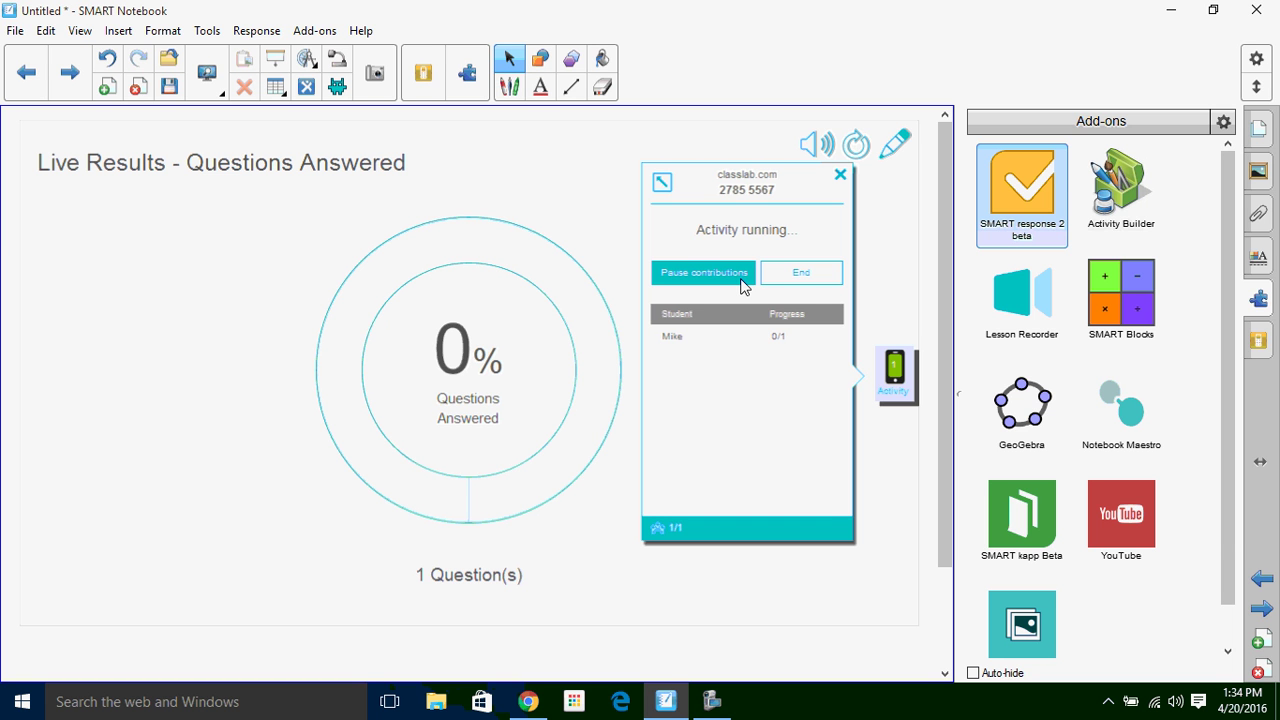
pyautogui.click(525, 705)
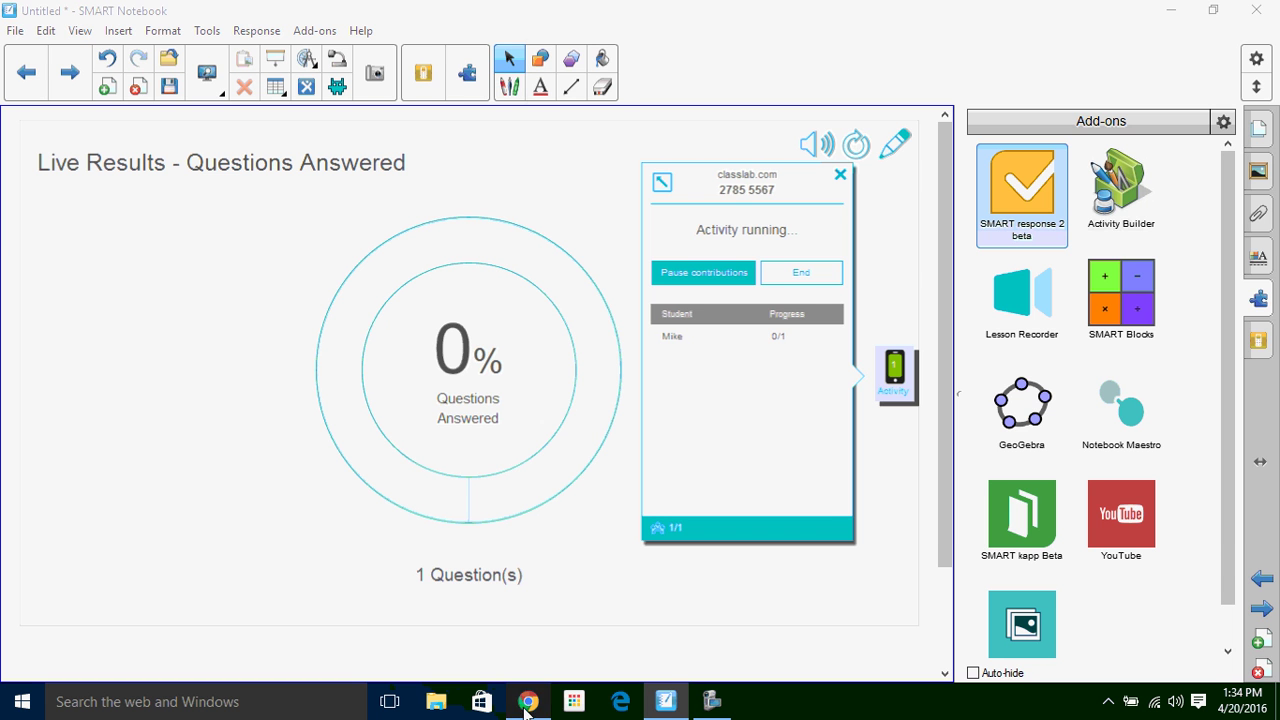
pyautogui.click(630, 230)
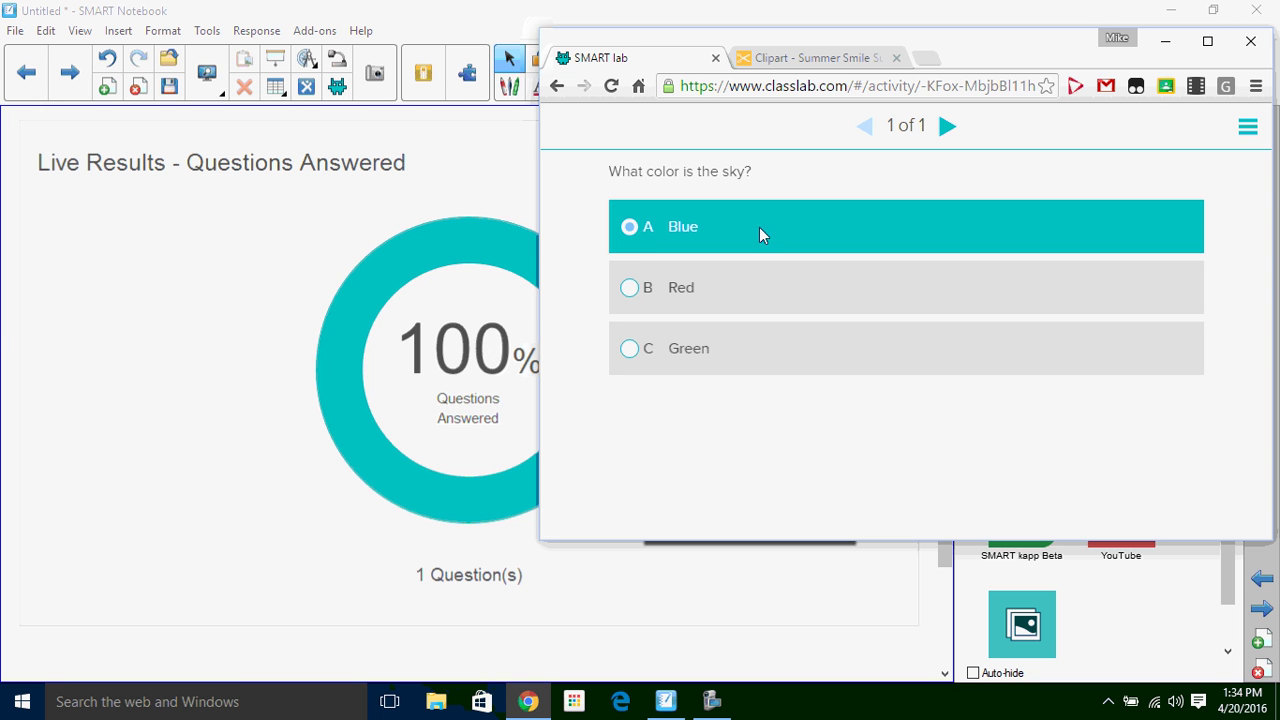
# Submit all of the student's answers with confirmation, then return to SMART Notebook and end the running activity.
pyautogui.click(947, 126)
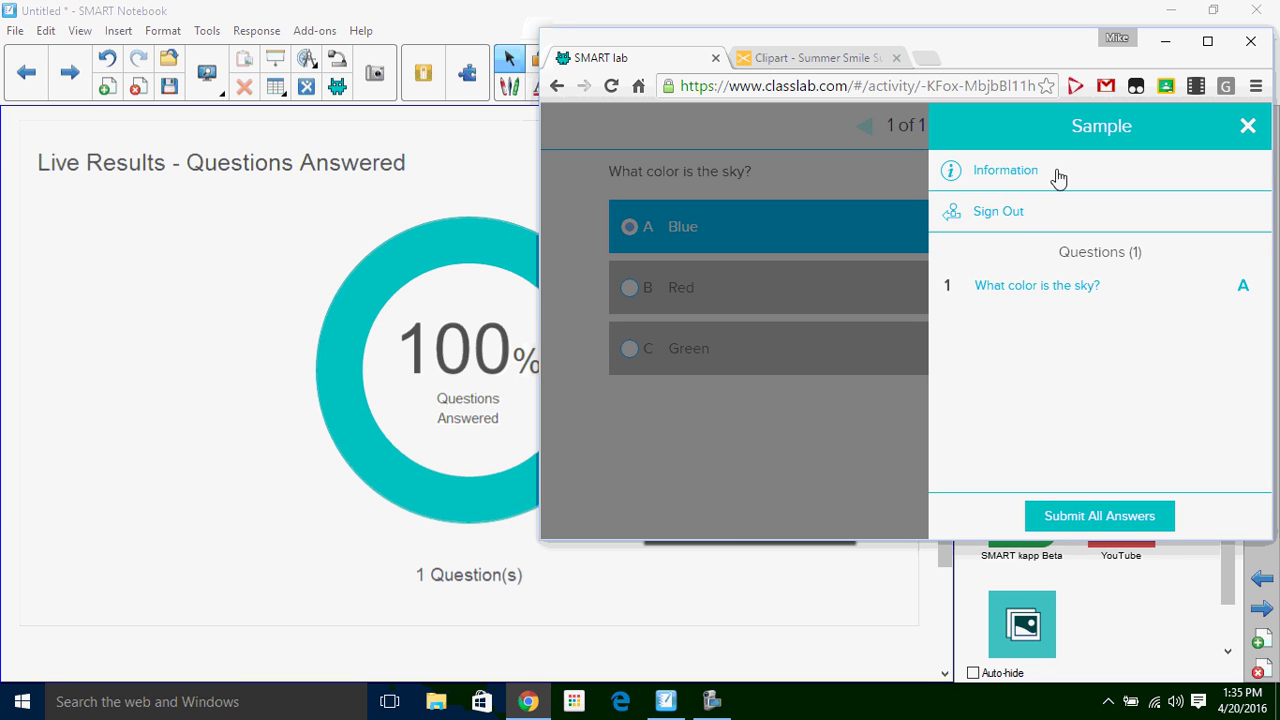
pyautogui.click(1104, 522)
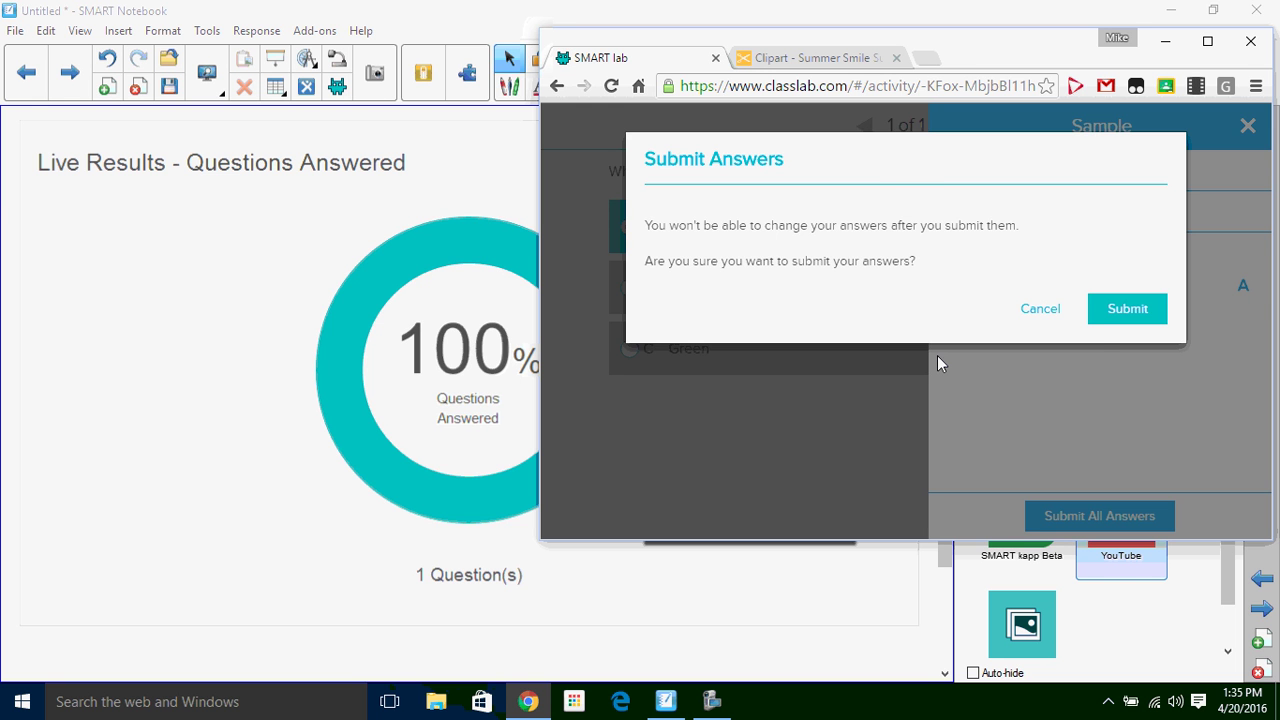
pyautogui.click(1134, 310)
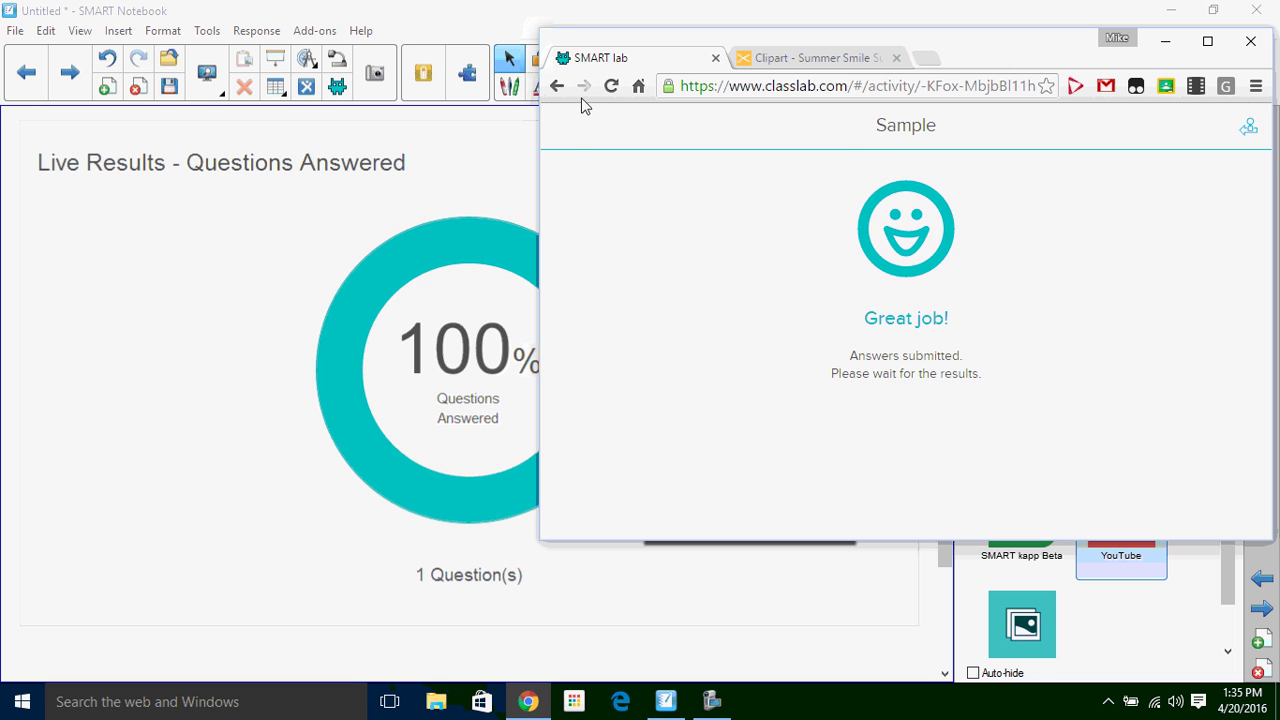
pyautogui.click(1162, 44)
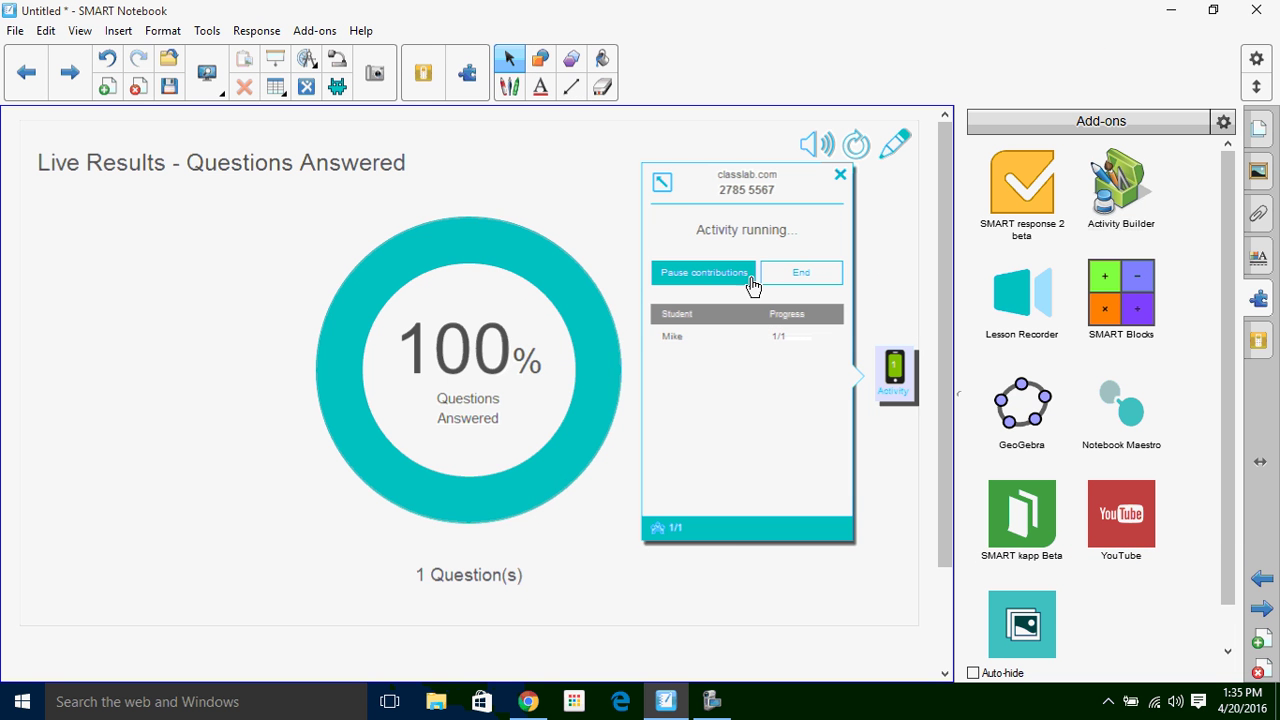
pyautogui.click(803, 281)
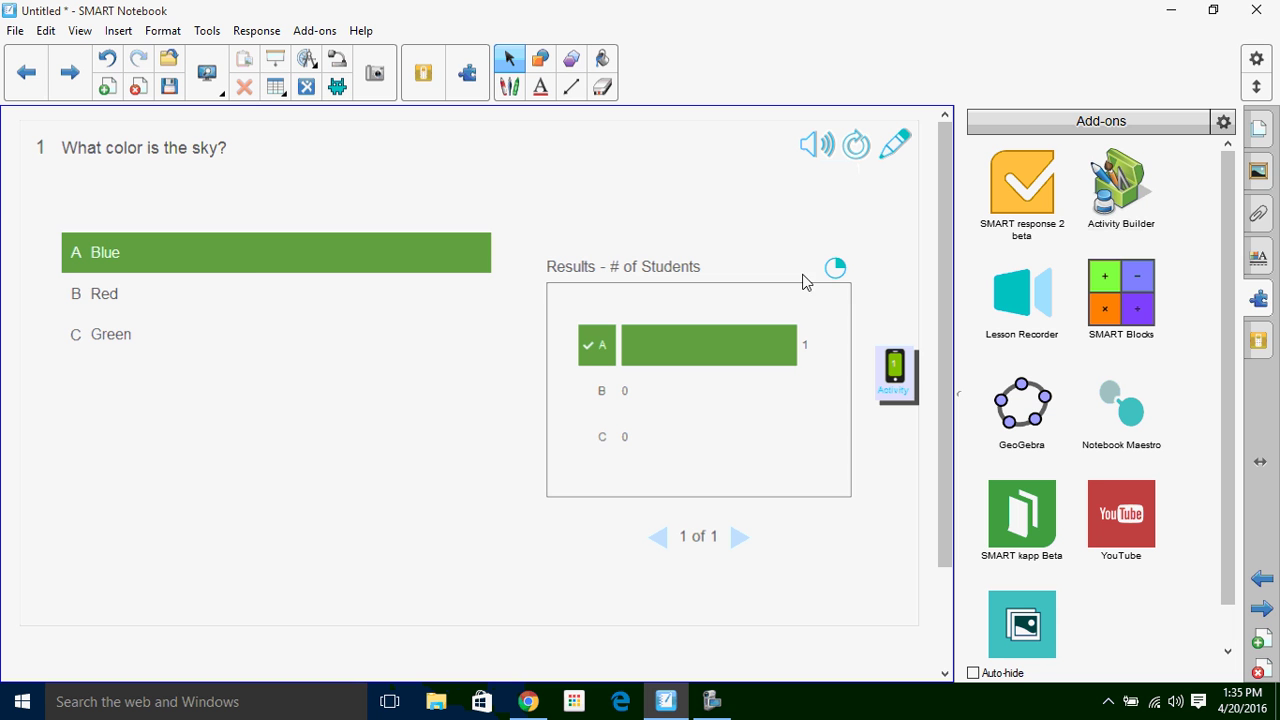